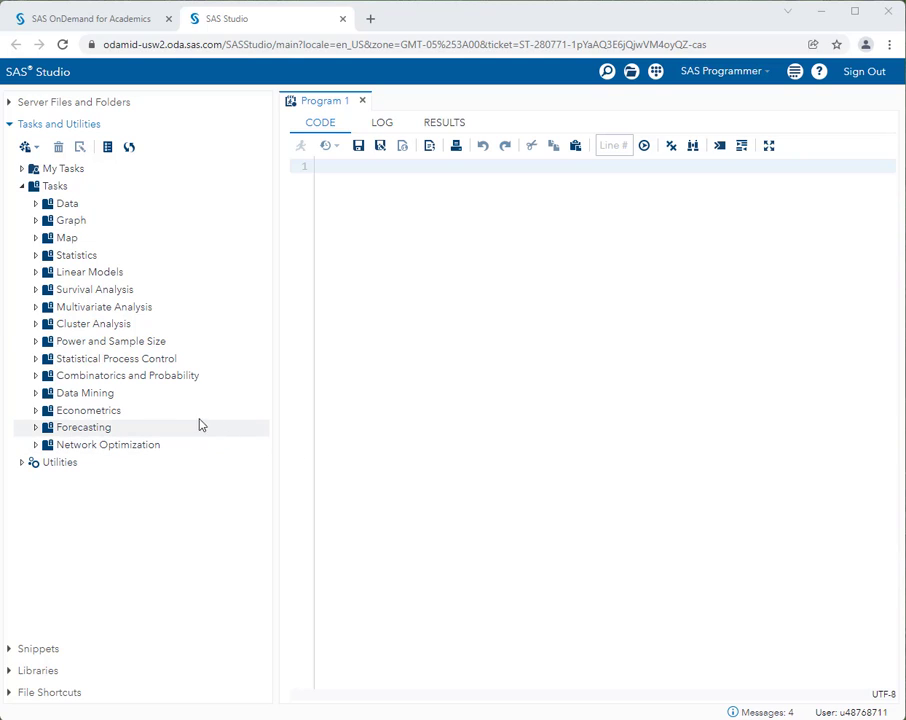
Open the Characterize Data task from the Data category and maximize its view
{"action": "left_click", "coordinate": [36, 205]}
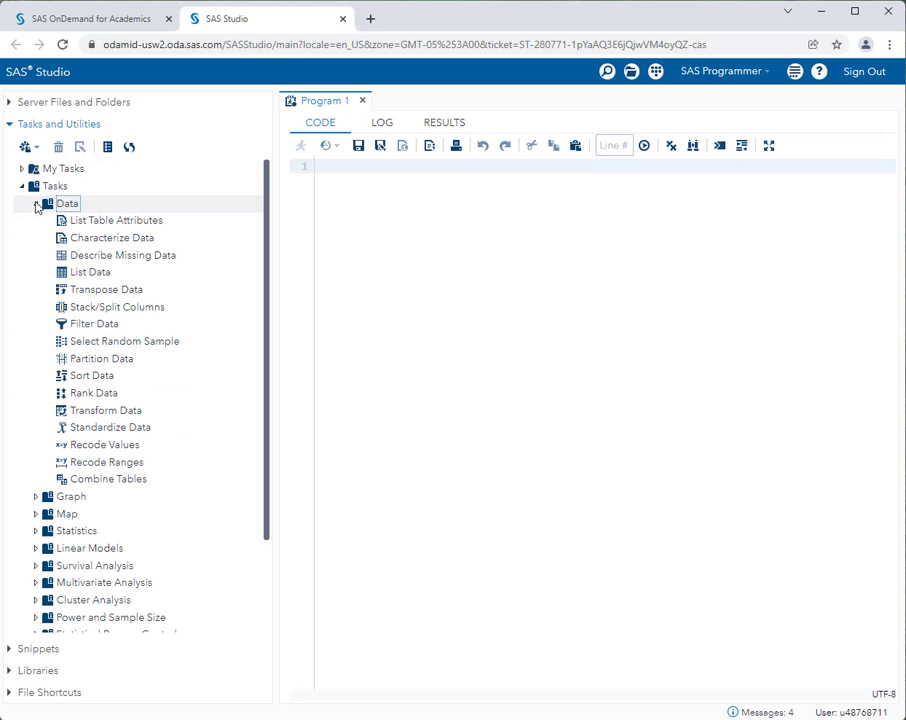
{"action": "double_click", "coordinate": [142, 240]}
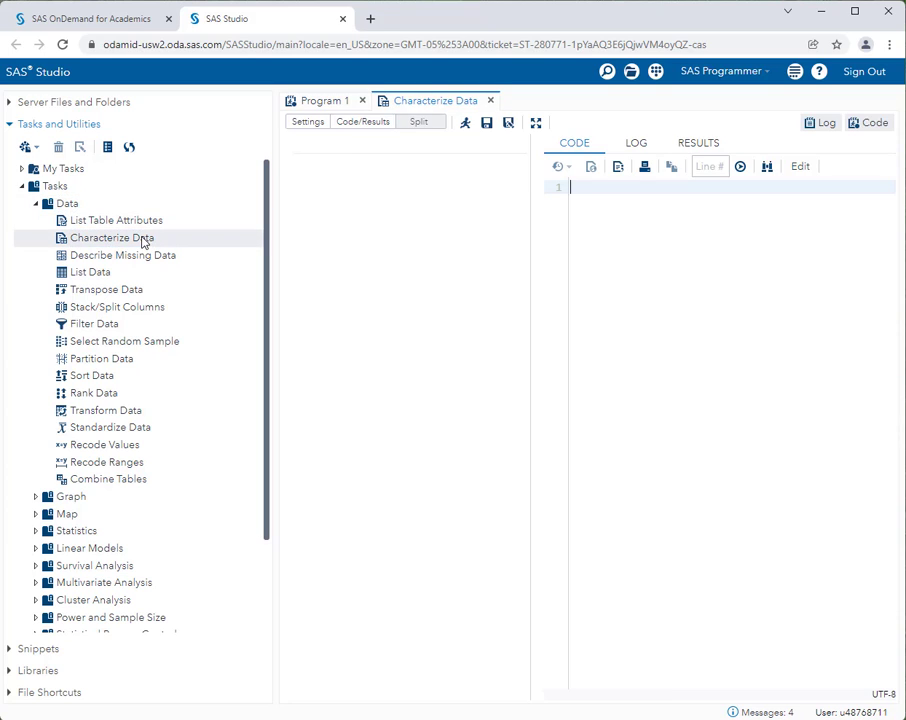
{"action": "left_click", "coordinate": [535, 122]}
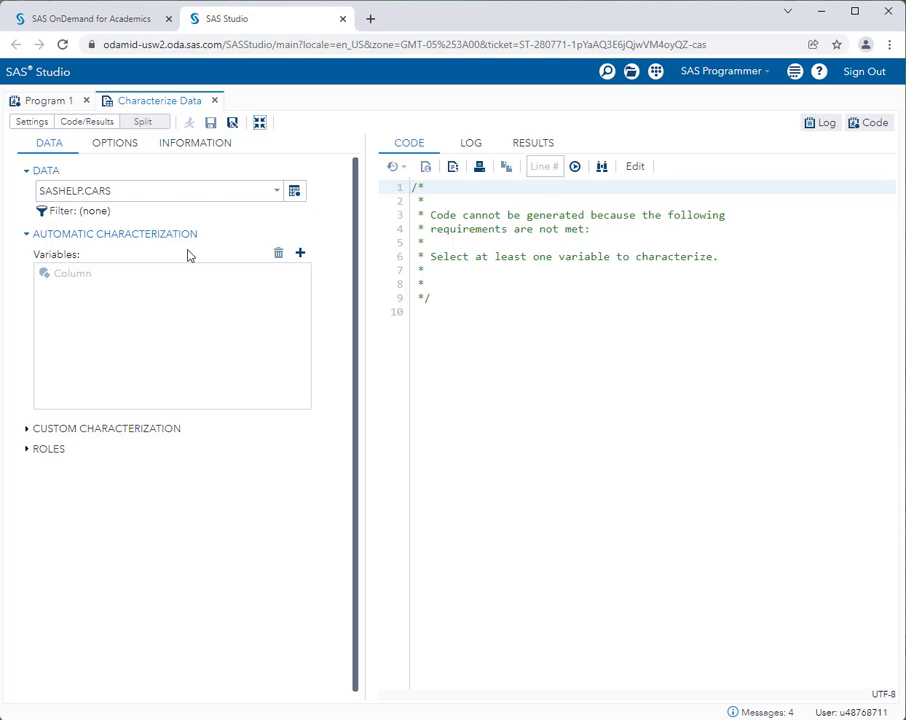
Add Make, Horsepower and Weight as the automatic characterization variables for SASHELP.CARS and run the task
{"action": "left_click", "coordinate": [301, 254]}
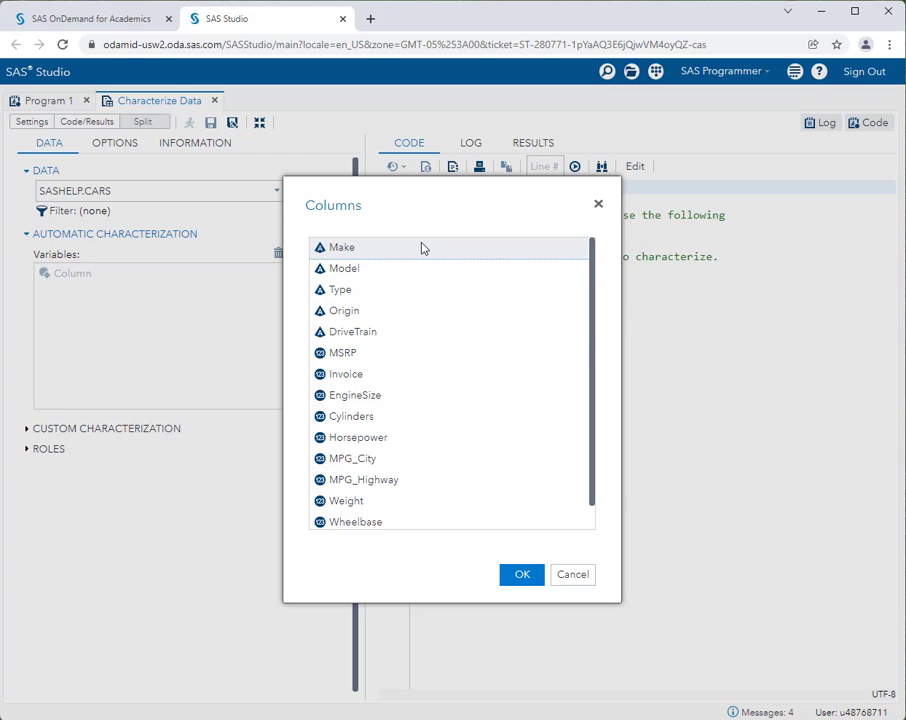
{"action": "double_click", "coordinate": [342, 248]}
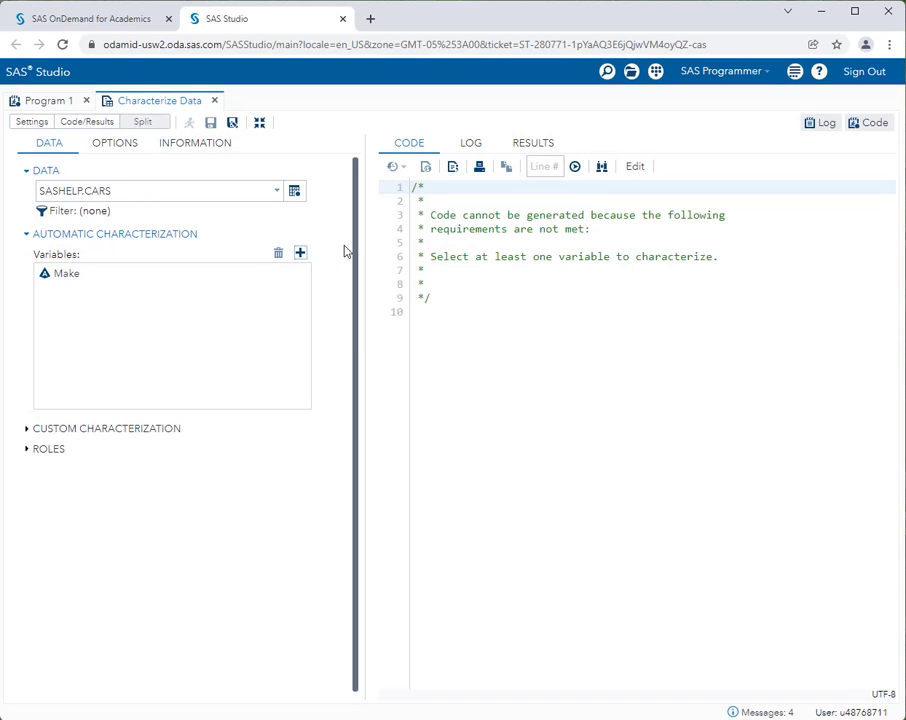
{"action": "left_click", "coordinate": [299, 251]}
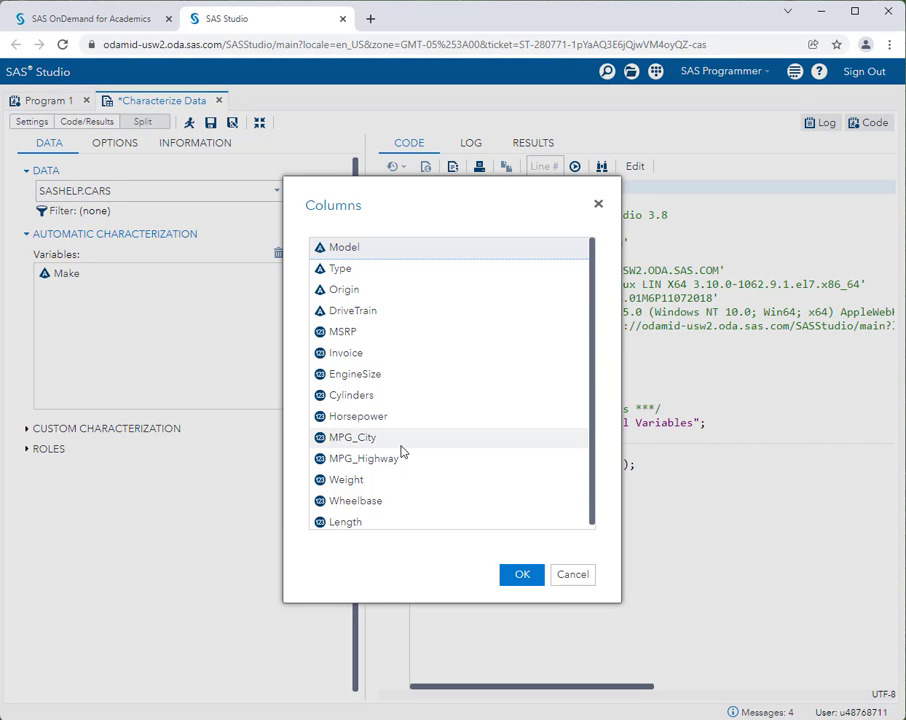
{"action": "left_click", "coordinate": [356, 418]}
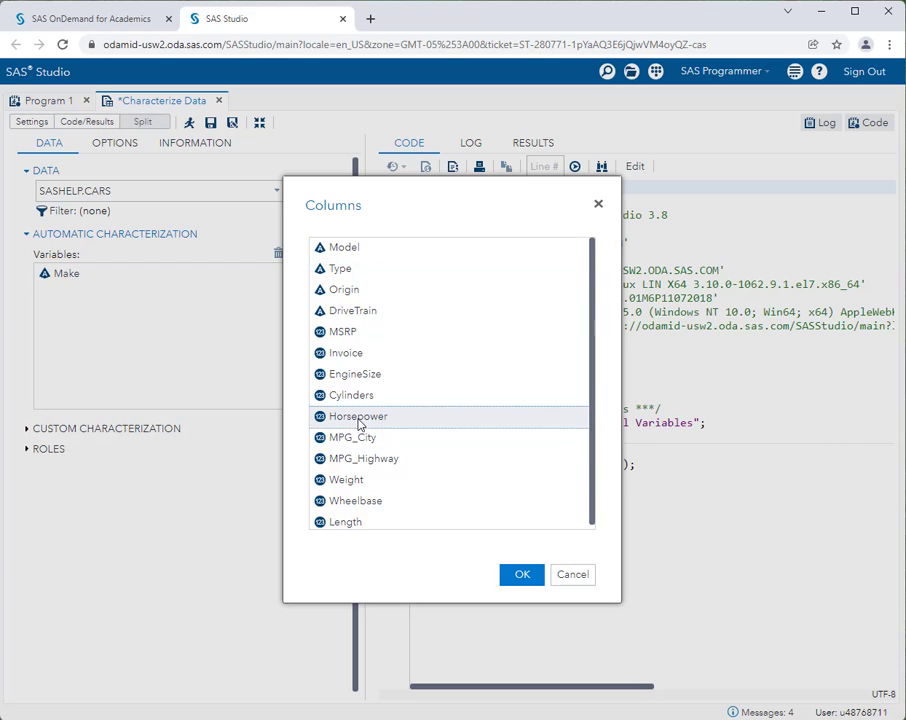
{"action": "left_click", "coordinate": [386, 488]}
{"action": "left_click", "coordinate": [515, 574]}
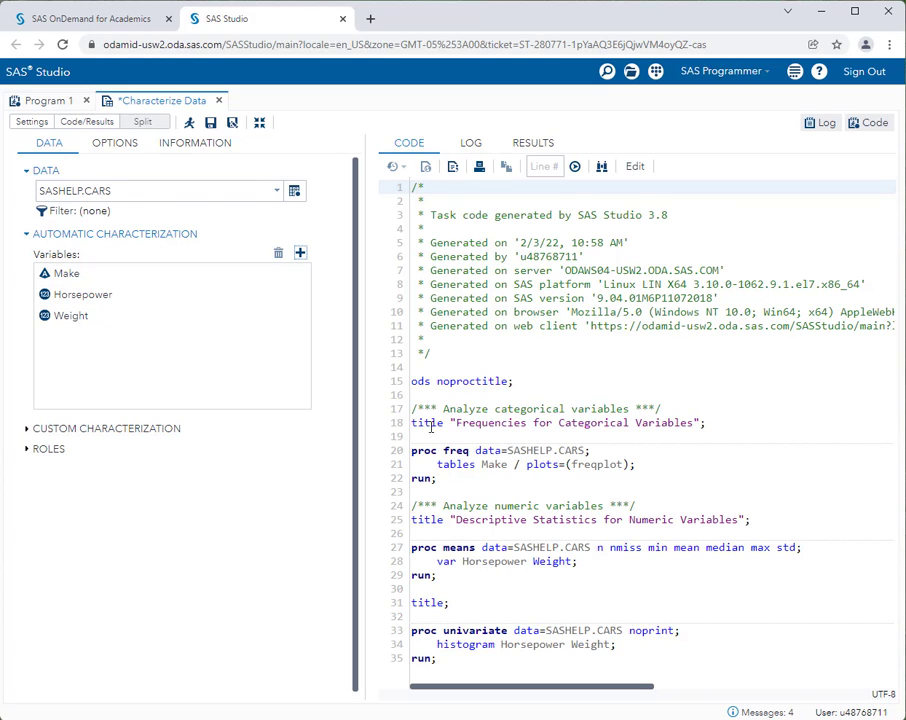
{"action": "left_click", "coordinate": [187, 124]}
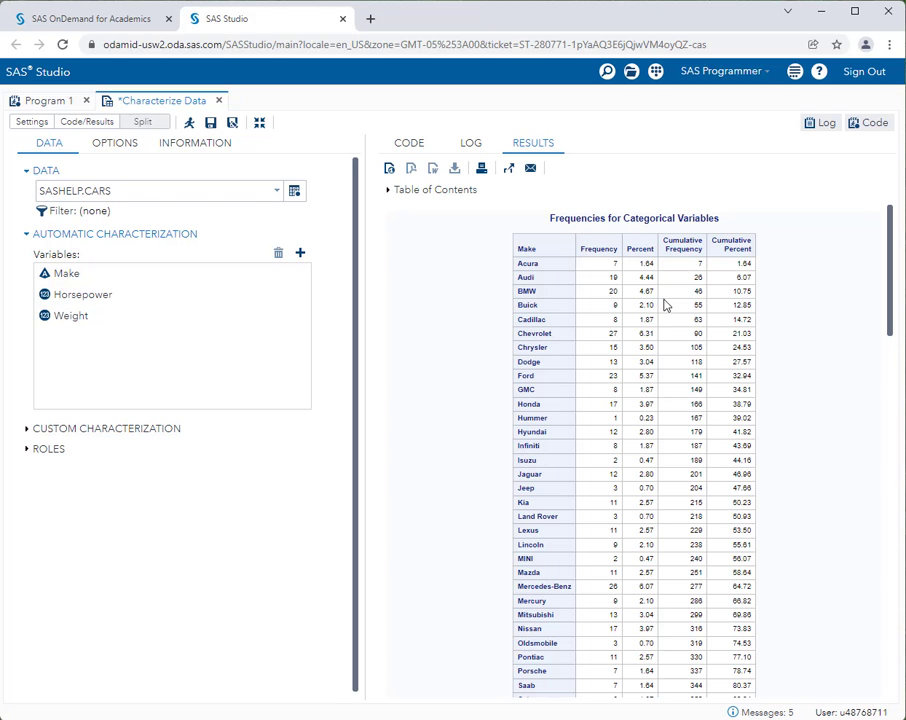
Examine the frequency table for the categorical variable Make and its distribution chart in the results
{"action": "scroll", "coordinate": [560, 300], "scroll_direction": "down", "scroll_amount": 3}
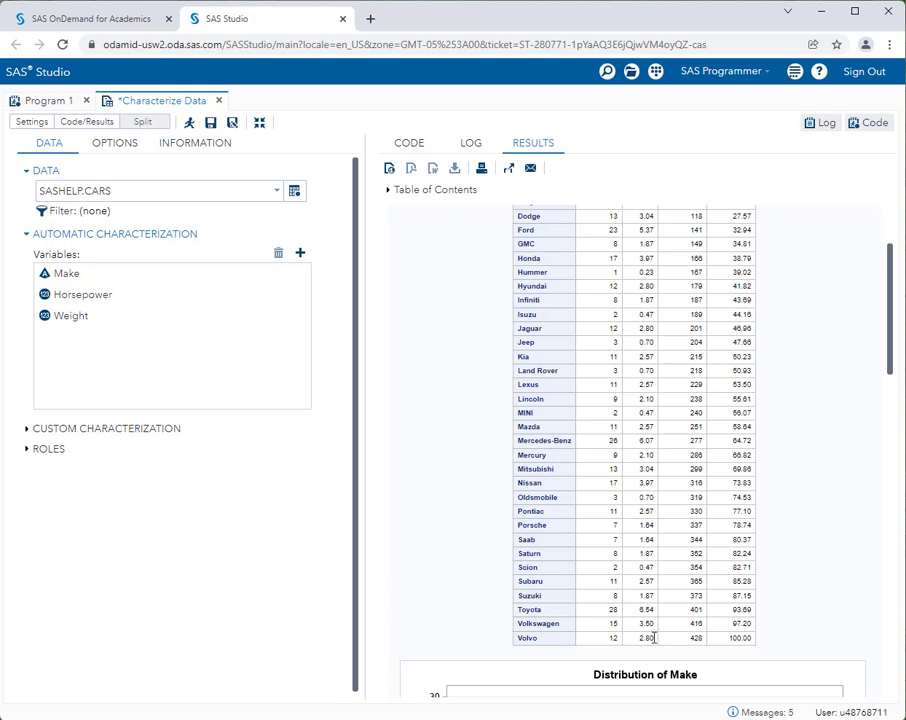
{"action": "scroll", "coordinate": [654, 637], "scroll_direction": "up", "scroll_amount": 3}
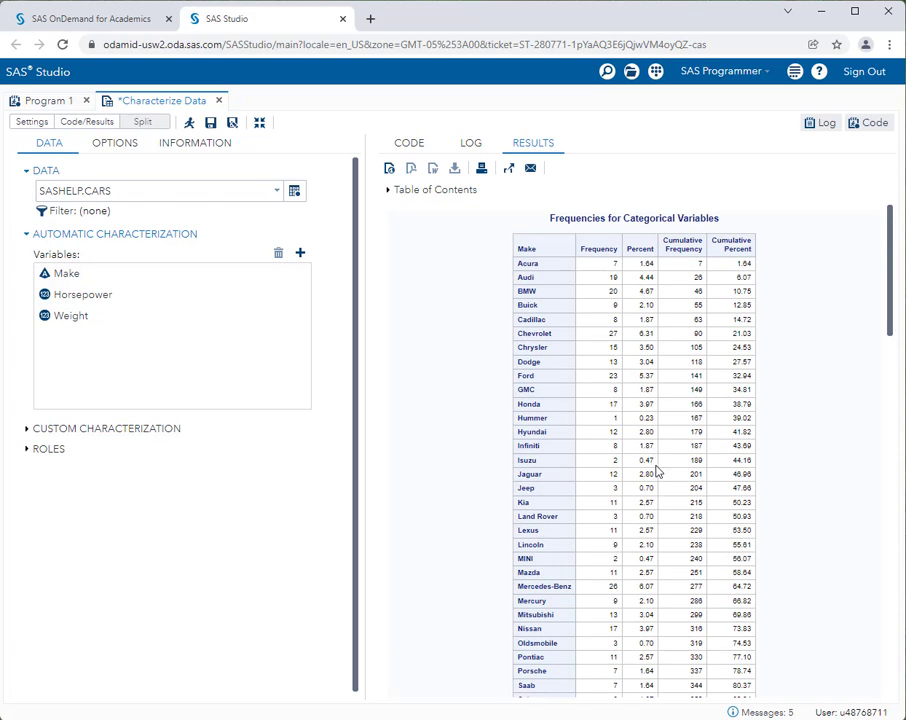
{"action": "scroll", "coordinate": [650, 470], "scroll_direction": "down", "scroll_amount": 3}
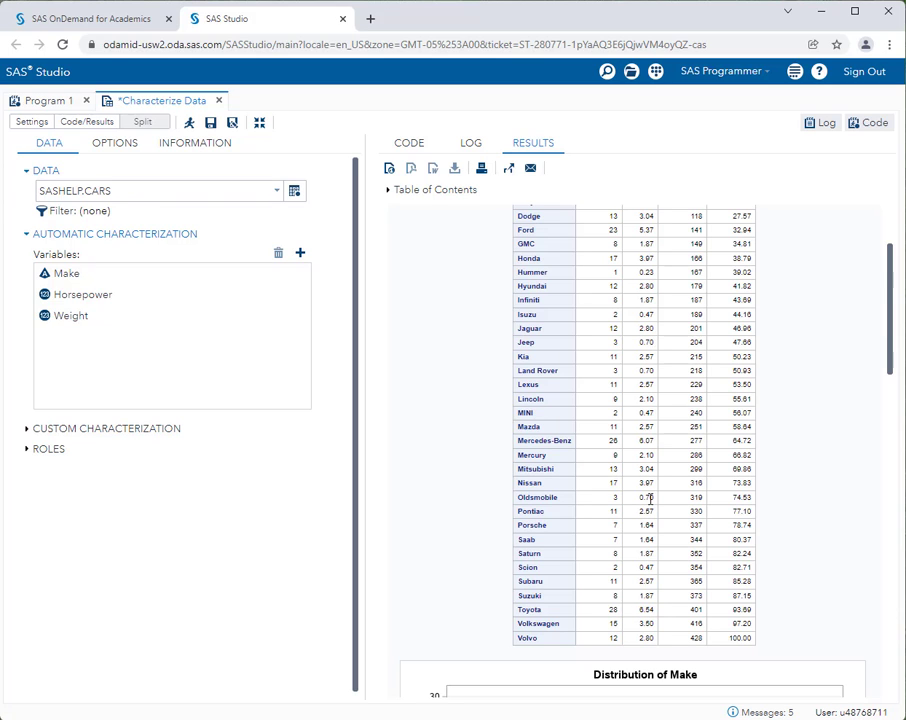
{"action": "scroll", "coordinate": [645, 400], "scroll_direction": "up", "scroll_amount": 2}
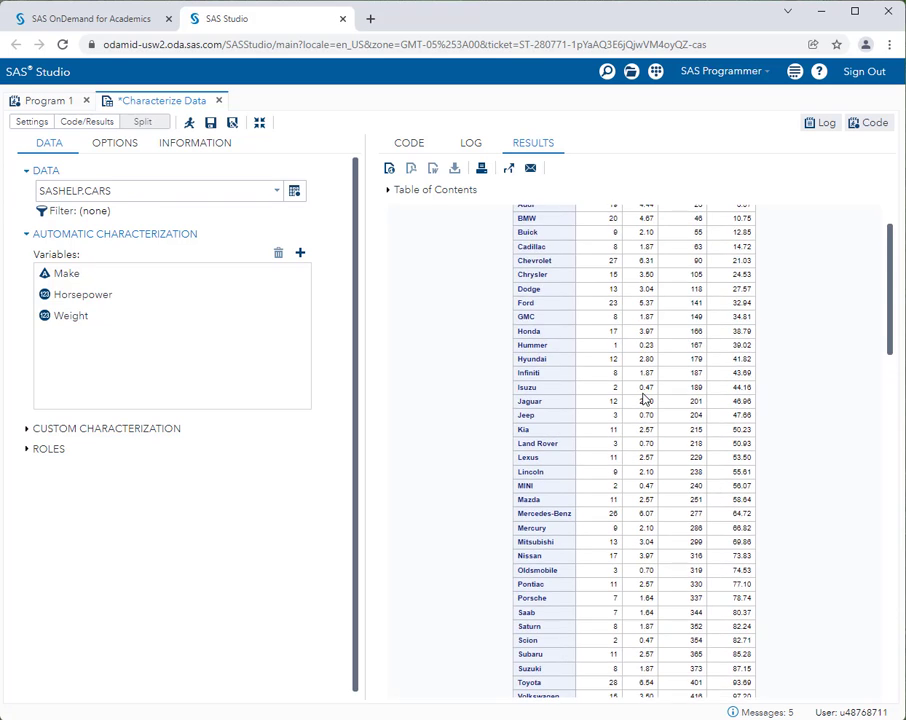
{"action": "scroll", "coordinate": [645, 400], "scroll_direction": "up", "scroll_amount": 1}
{"action": "scroll", "coordinate": [645, 398], "scroll_direction": "down", "scroll_amount": 4}
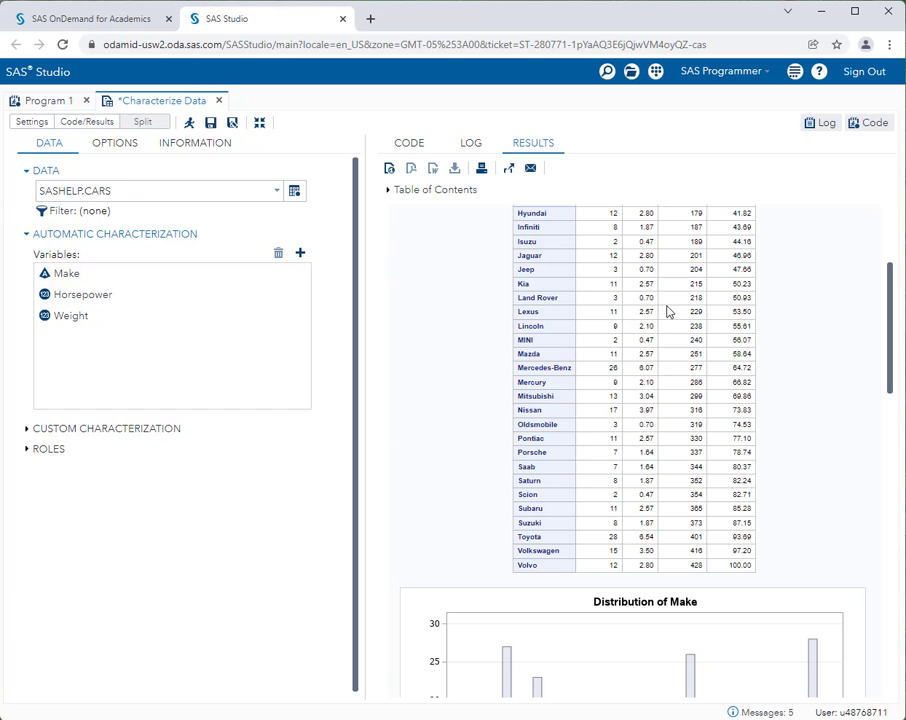
{"action": "scroll", "coordinate": [669, 309], "scroll_direction": "down", "scroll_amount": 4}
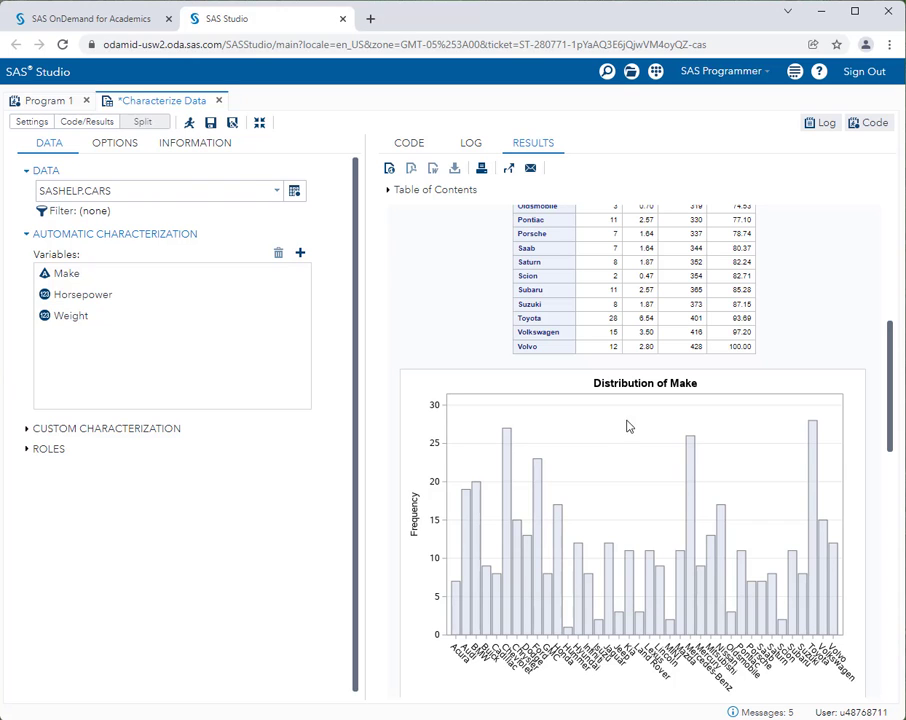
{"action": "scroll", "coordinate": [615, 468], "scroll_direction": "down", "scroll_amount": 3}
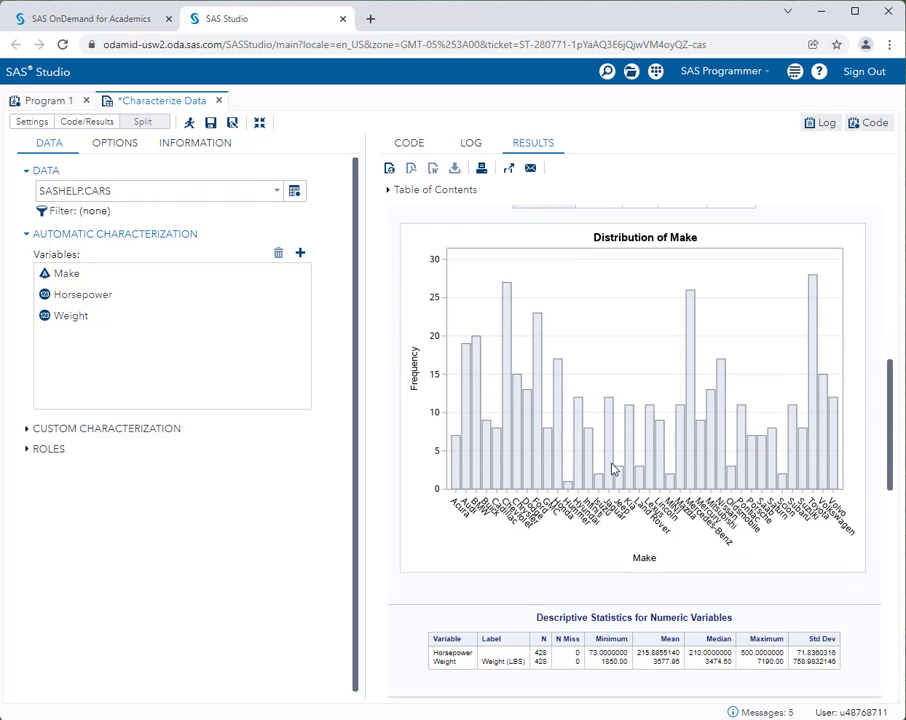
Examine the descriptive statistics and the distribution histograms for Horsepower and Weight, comparing the shapes of both distributions
{"action": "scroll", "coordinate": [613, 468], "scroll_direction": "down", "scroll_amount": 3}
{"action": "scroll", "coordinate": [613, 468], "scroll_direction": "down", "scroll_amount": 4}
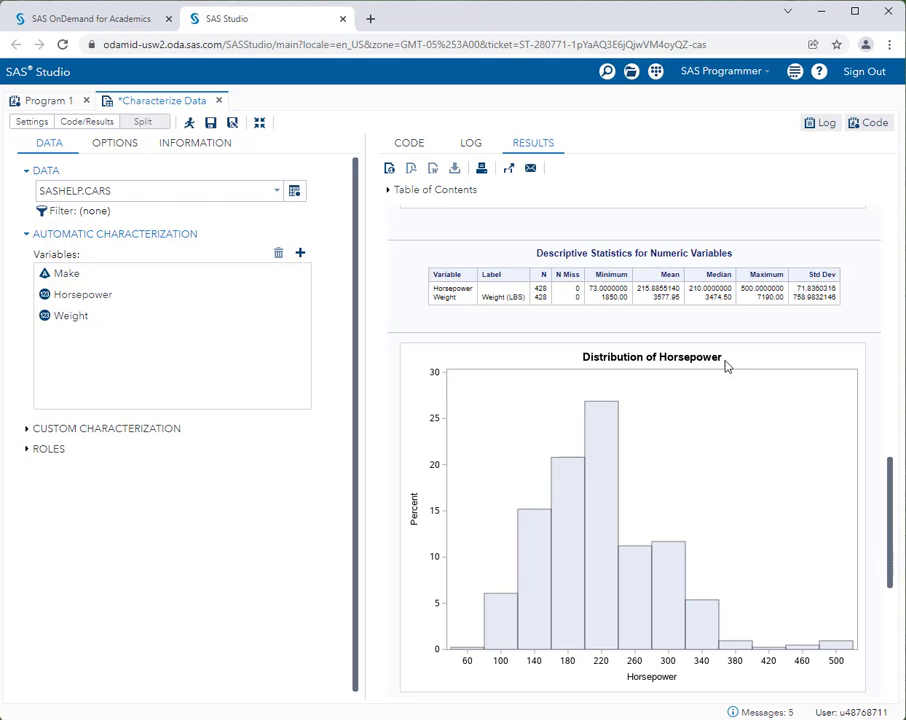
{"action": "scroll", "coordinate": [700, 380], "scroll_direction": "down", "scroll_amount": 1}
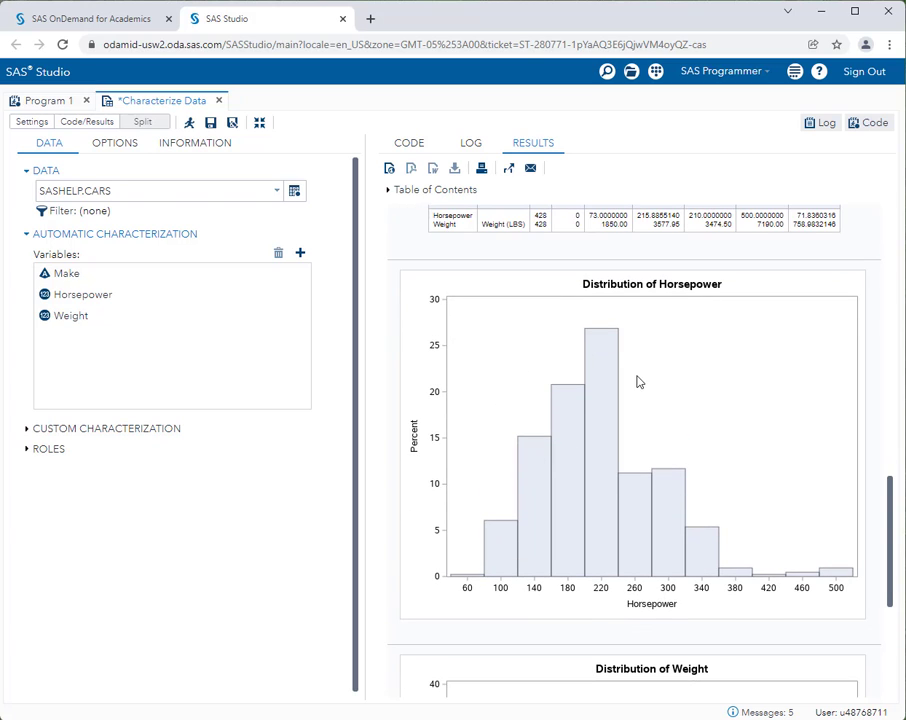
{"action": "scroll", "coordinate": [673, 506], "scroll_direction": "down", "scroll_amount": 3}
{"action": "scroll", "coordinate": [659, 508], "scroll_direction": "down", "scroll_amount": 1}
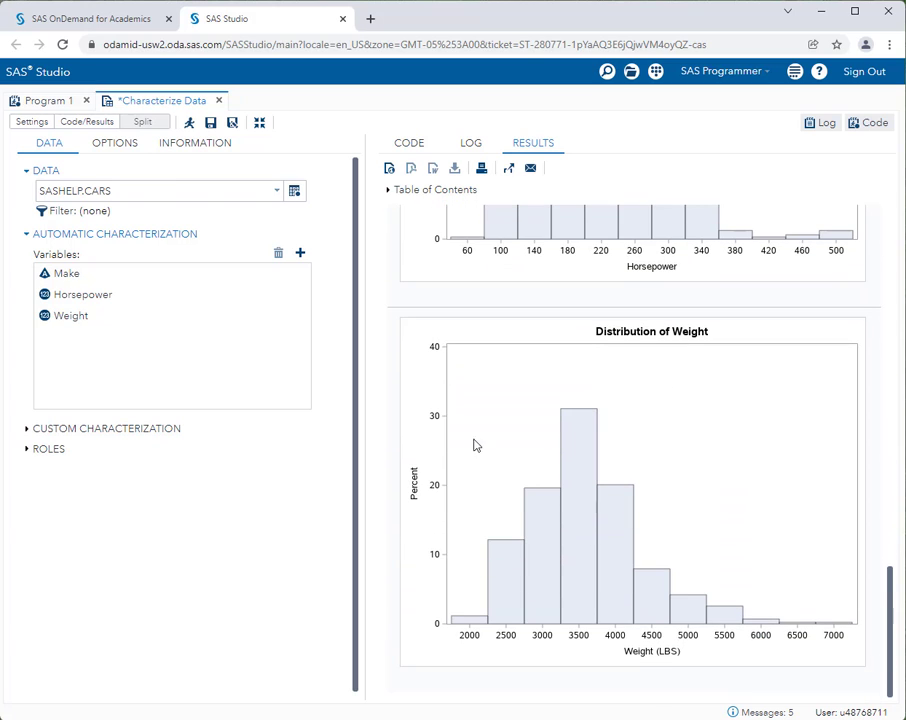
{"action": "scroll", "coordinate": [622, 620], "scroll_direction": "up", "scroll_amount": 4}
{"action": "scroll", "coordinate": [616, 619], "scroll_direction": "up", "scroll_amount": 1}
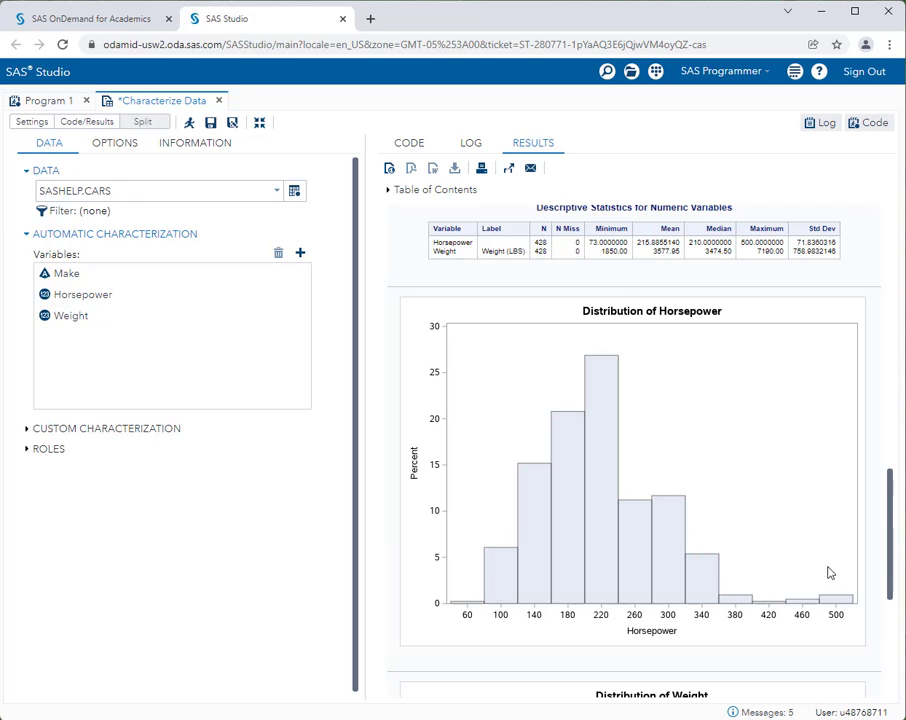
{"action": "scroll", "coordinate": [805, 568], "scroll_direction": "down", "scroll_amount": 4}
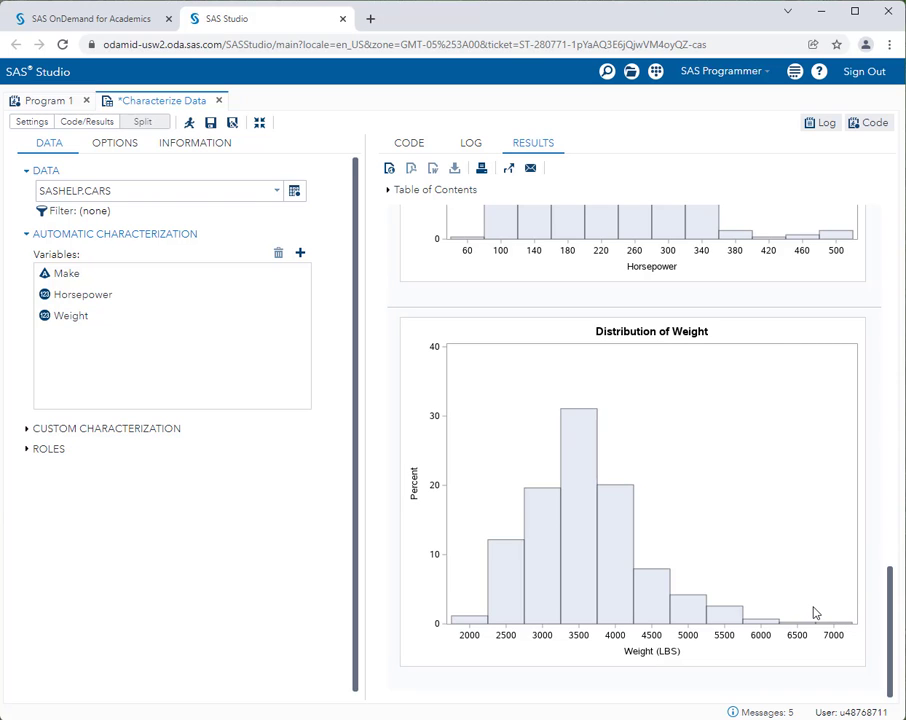
{"action": "scroll", "coordinate": [782, 602], "scroll_direction": "up", "scroll_amount": 5}
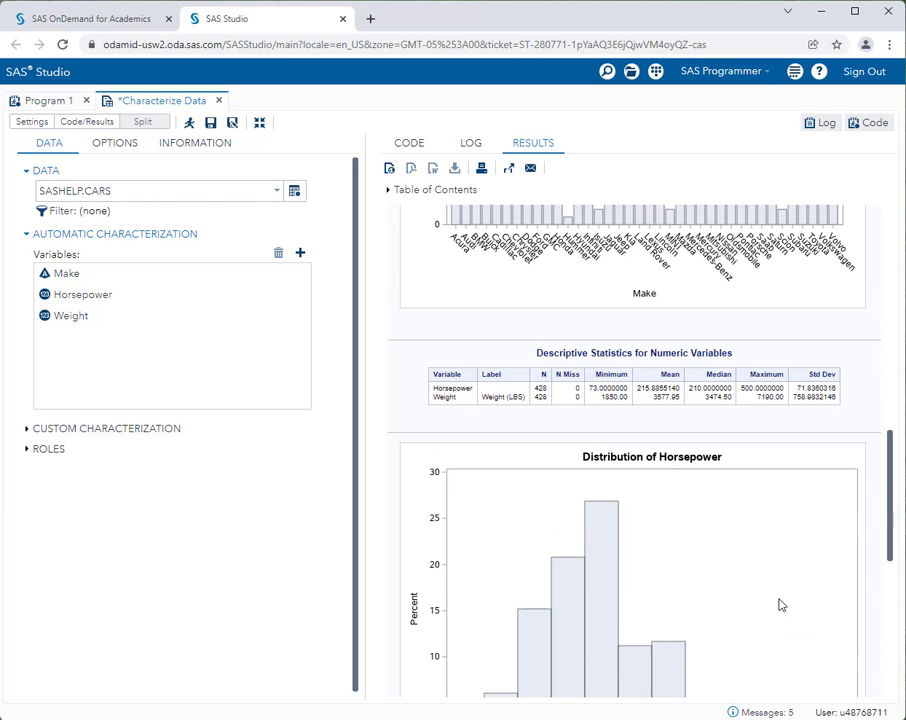
{"action": "scroll", "coordinate": [653, 553], "scroll_direction": "up", "scroll_amount": 10}
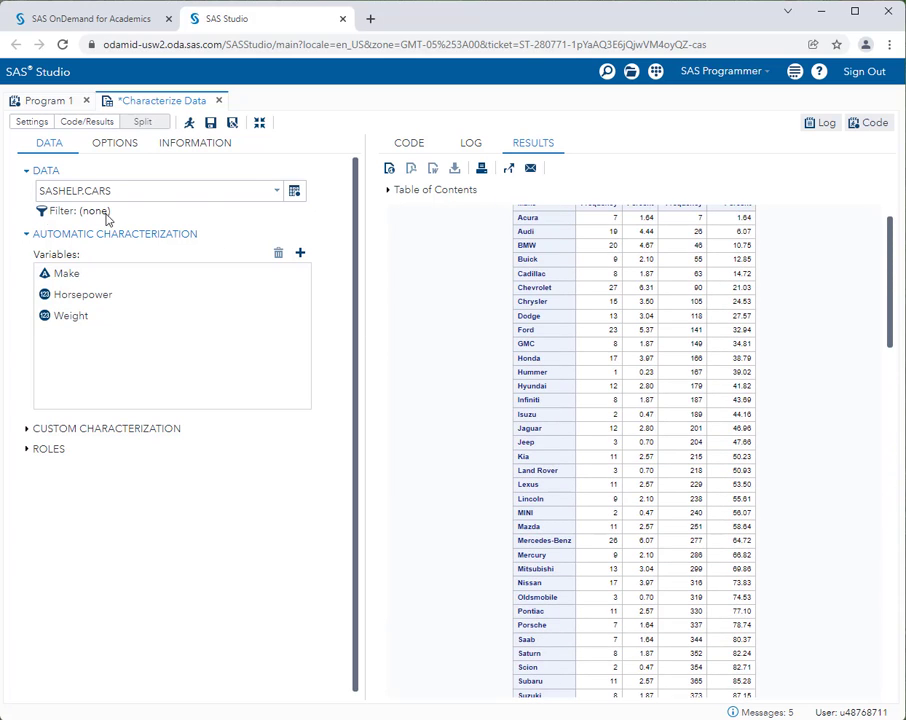
Review the task's output options, switch the numeric histogram off and back on, and return to the data settings
{"action": "left_click", "coordinate": [106, 150]}
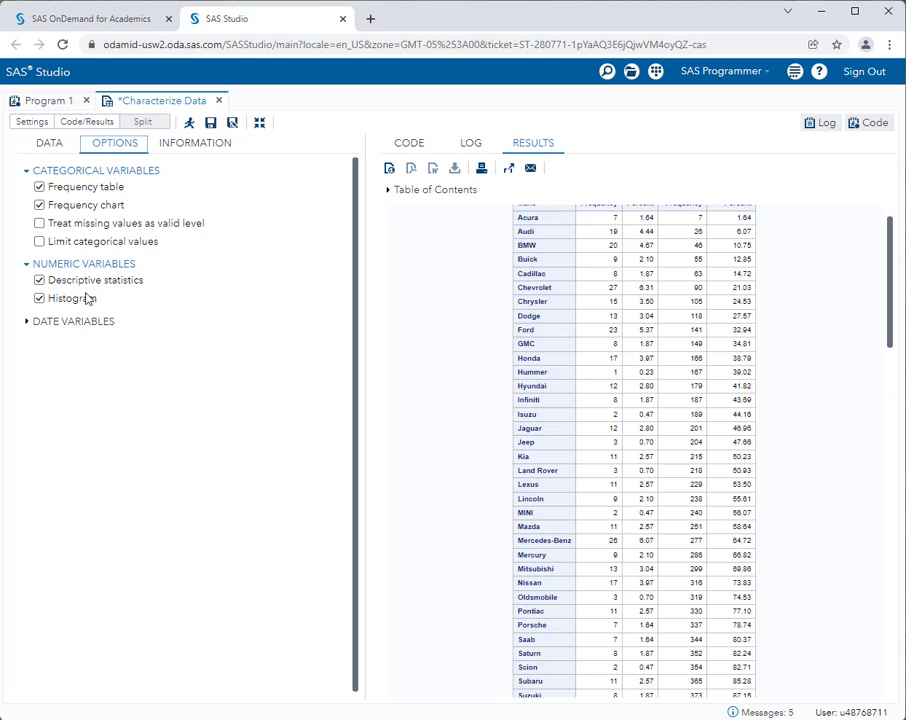
{"action": "left_click", "coordinate": [39, 298]}
{"action": "left_click", "coordinate": [39, 298]}
{"action": "left_click", "coordinate": [61, 146]}
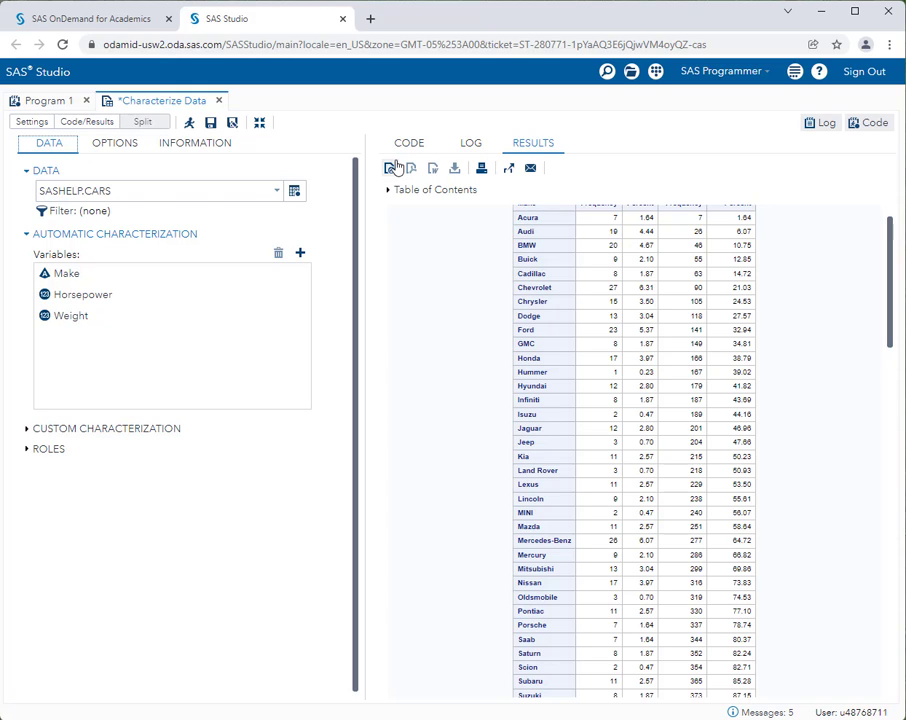
Restore the navigation pane, open the Summary Statistics task from the Statistics category and maximize its view
{"action": "left_click", "coordinate": [259, 122]}
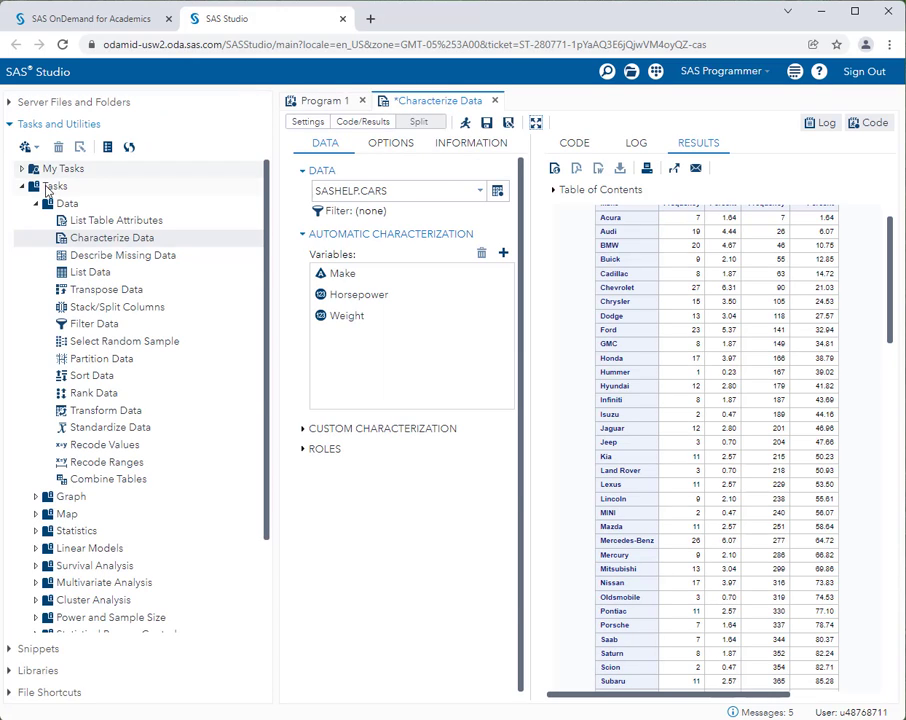
{"action": "left_click", "coordinate": [36, 204]}
{"action": "left_click", "coordinate": [36, 204]}
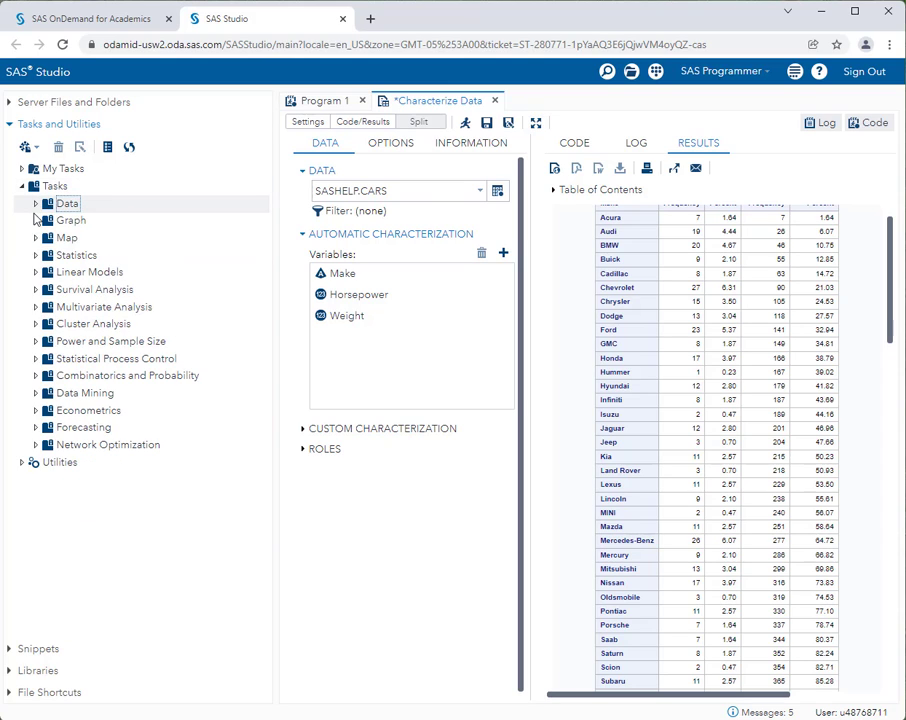
{"action": "left_click", "coordinate": [36, 255]}
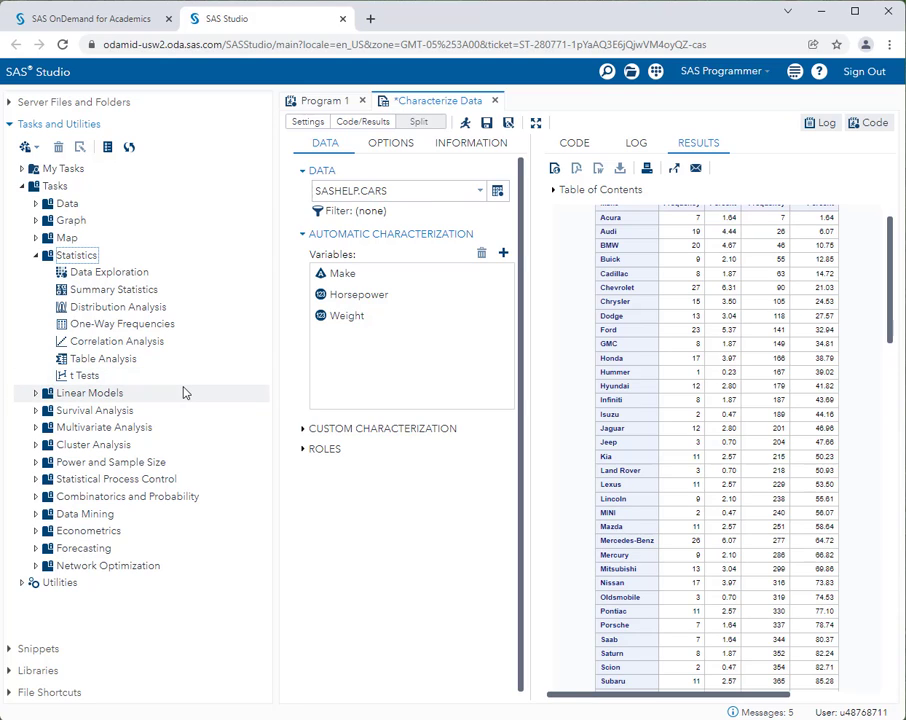
{"action": "left_click", "coordinate": [120, 291]}
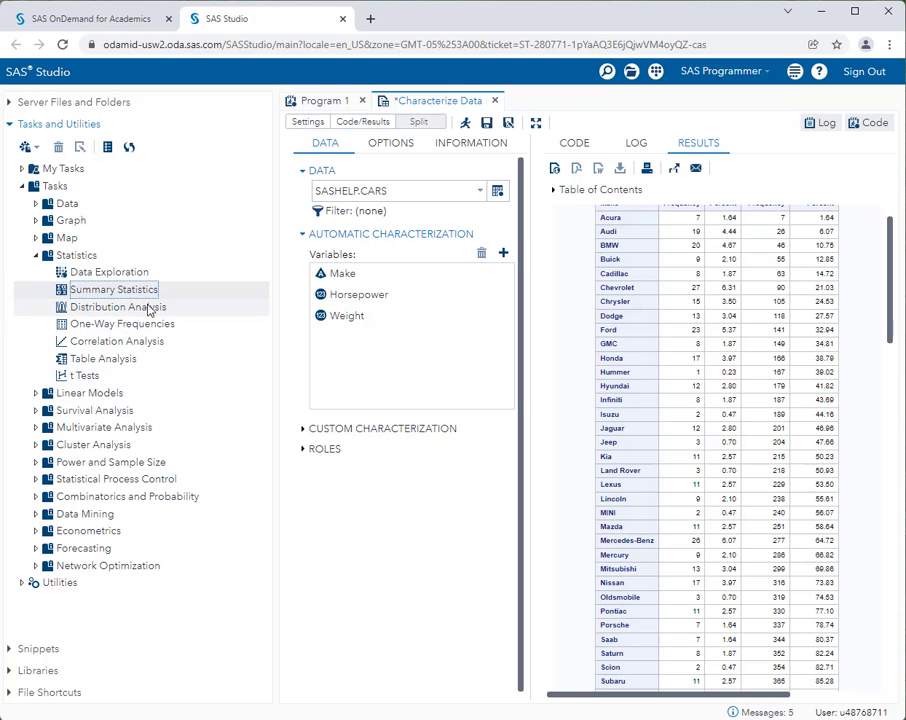
{"action": "left_click", "coordinate": [176, 311]}
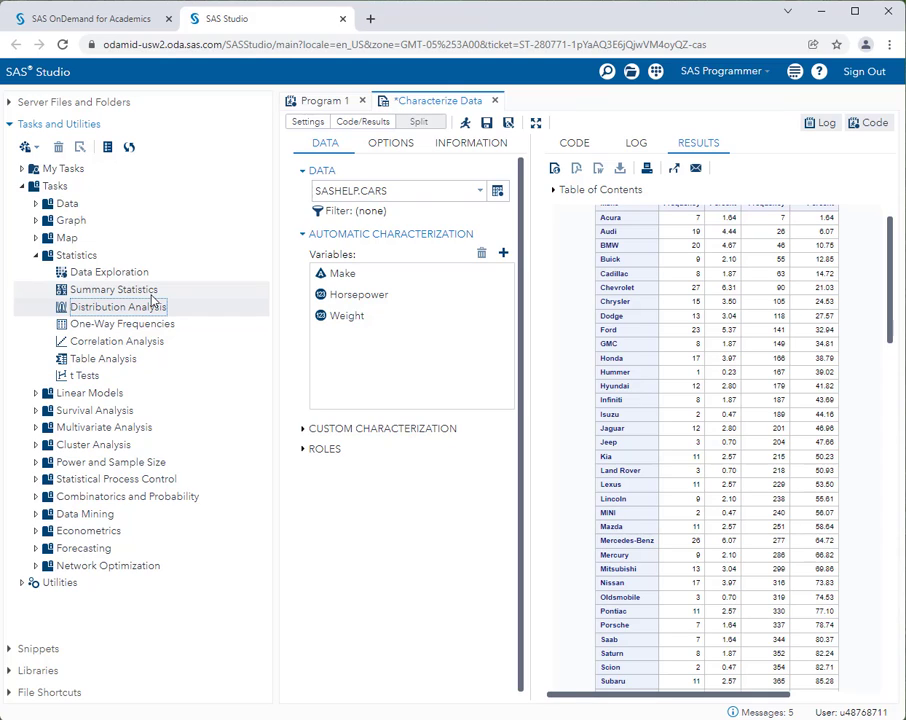
{"action": "double_click", "coordinate": [84, 289]}
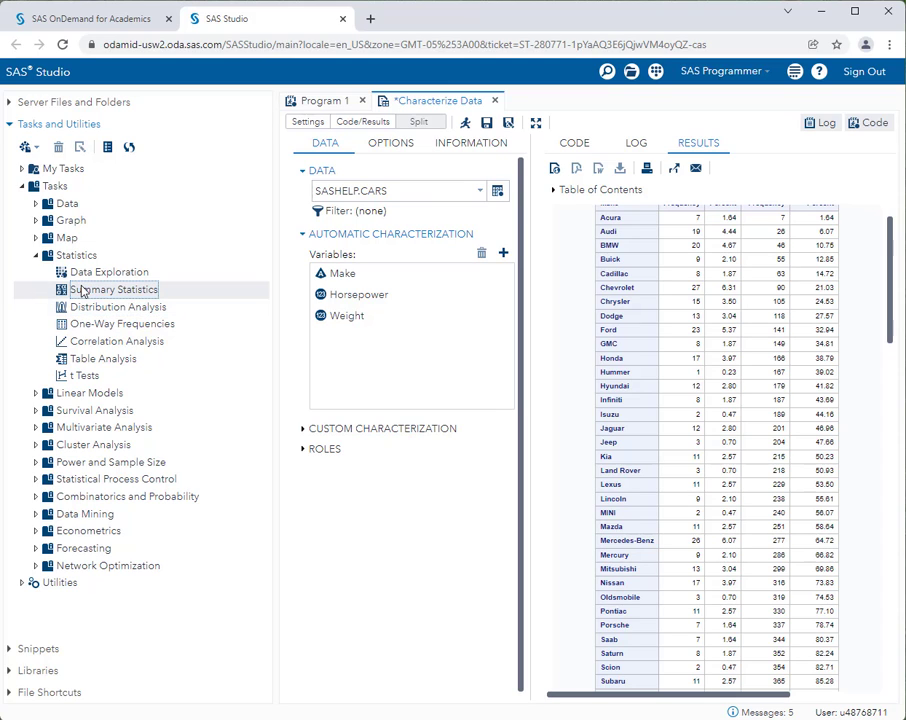
{"action": "left_click", "coordinate": [533, 122]}
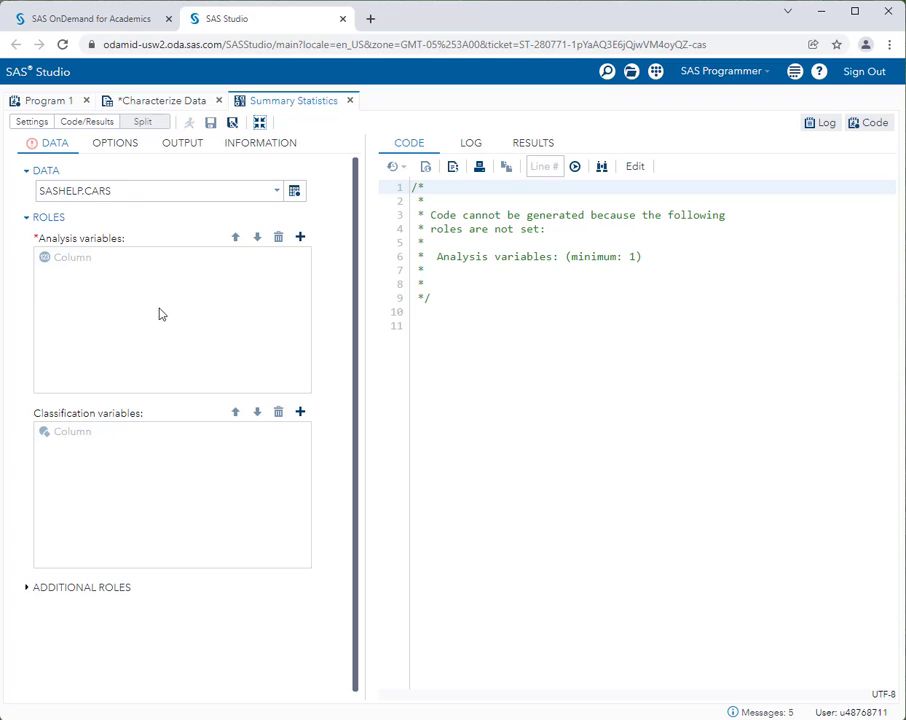
Assign Horsepower and Weight as the analysis variables of the Summary Statistics task
{"action": "left_click", "coordinate": [298, 238]}
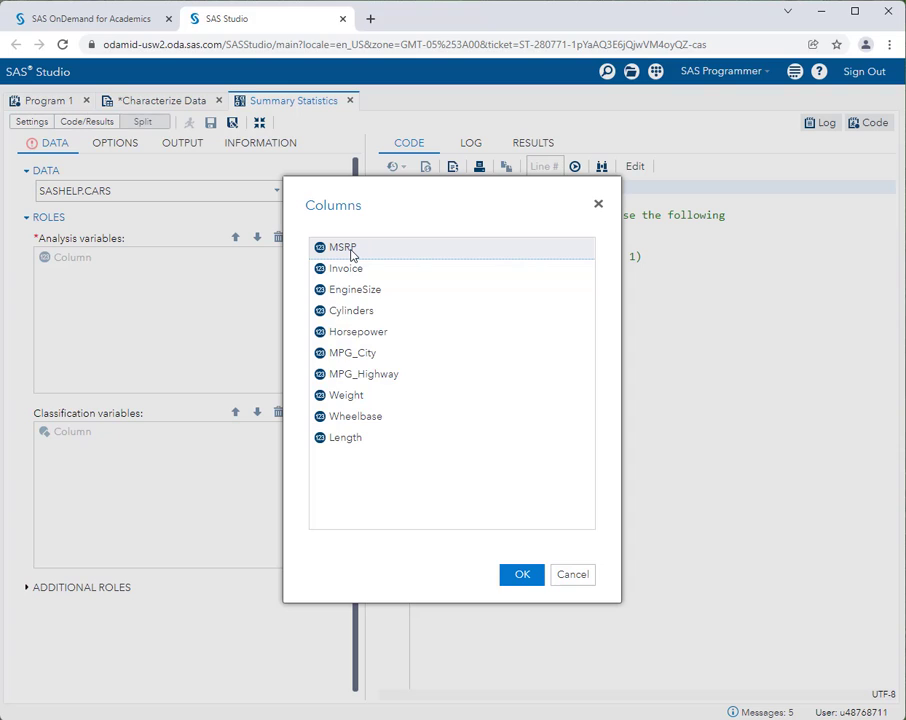
{"action": "left_click", "coordinate": [388, 335]}
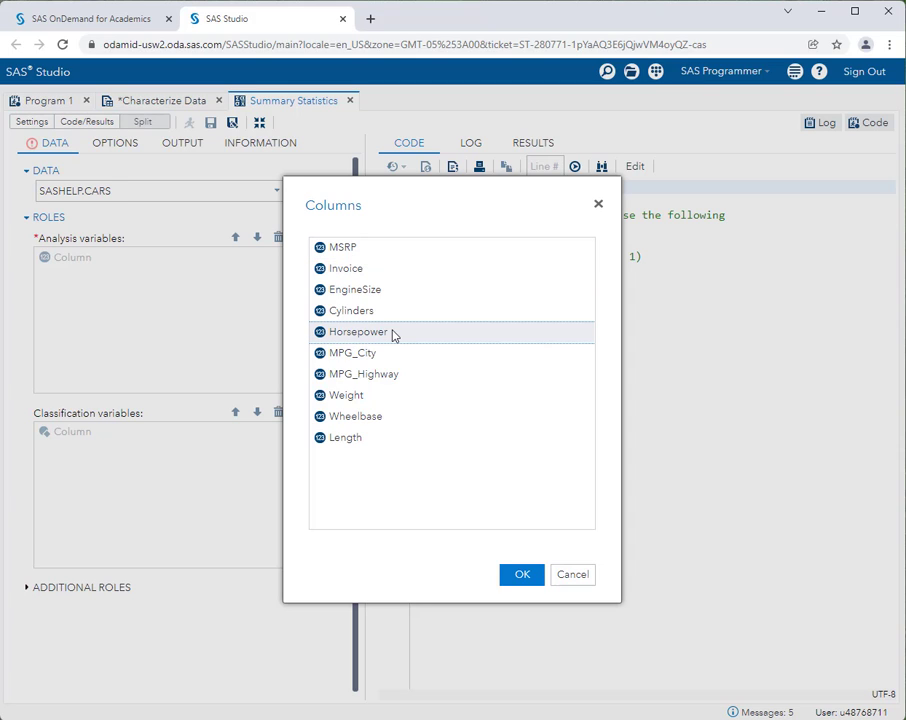
{"action": "left_click", "coordinate": [374, 396], "text": "ctrl"}
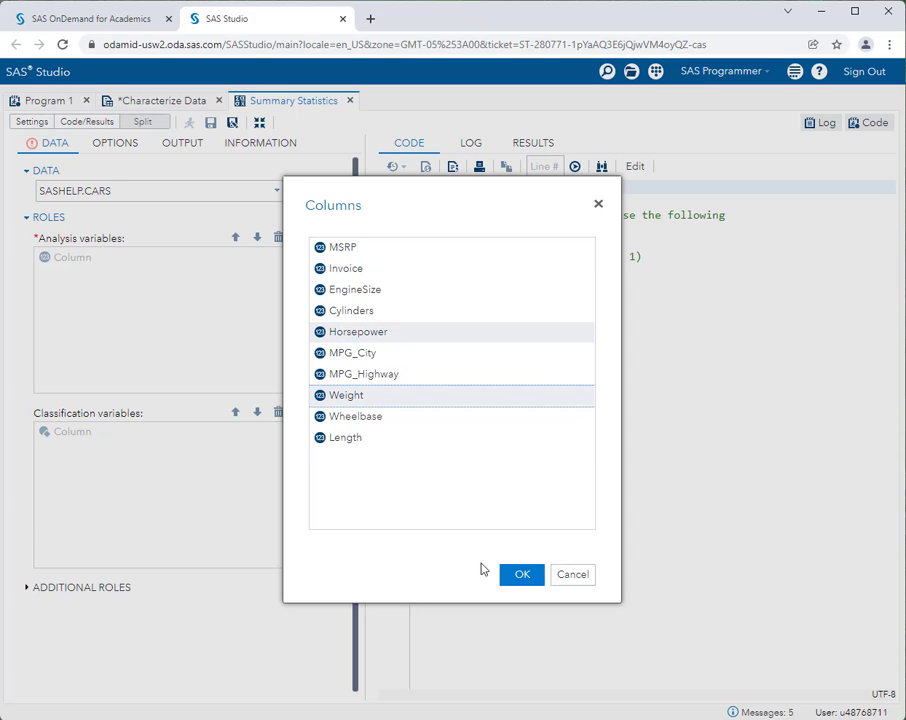
{"action": "left_click", "coordinate": [522, 574]}
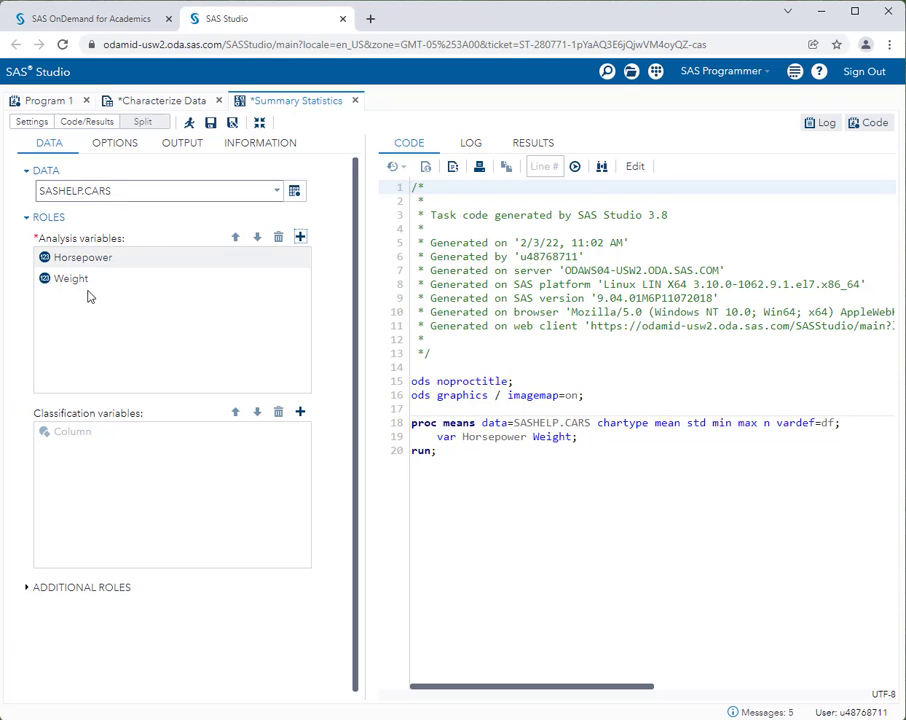
Expand the additional roles and review the classification, group analysis, frequency count and weight variable roles
{"action": "left_click", "coordinate": [29, 593]}
{"action": "scroll", "coordinate": [68, 540], "scroll_direction": "down", "scroll_amount": 3}
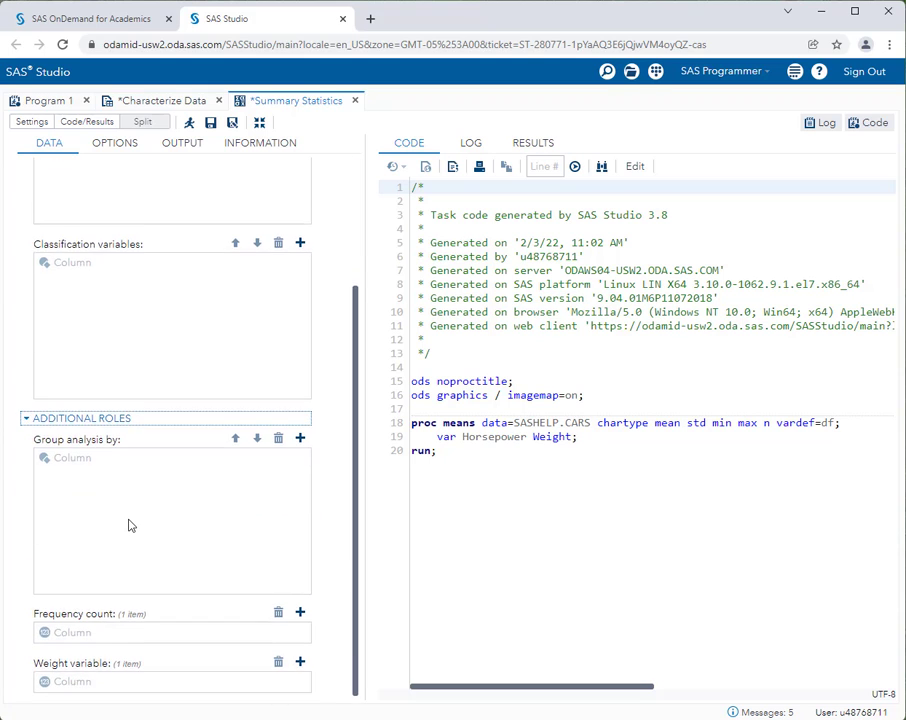
{"action": "scroll", "coordinate": [130, 518], "scroll_direction": "up", "scroll_amount": 3}
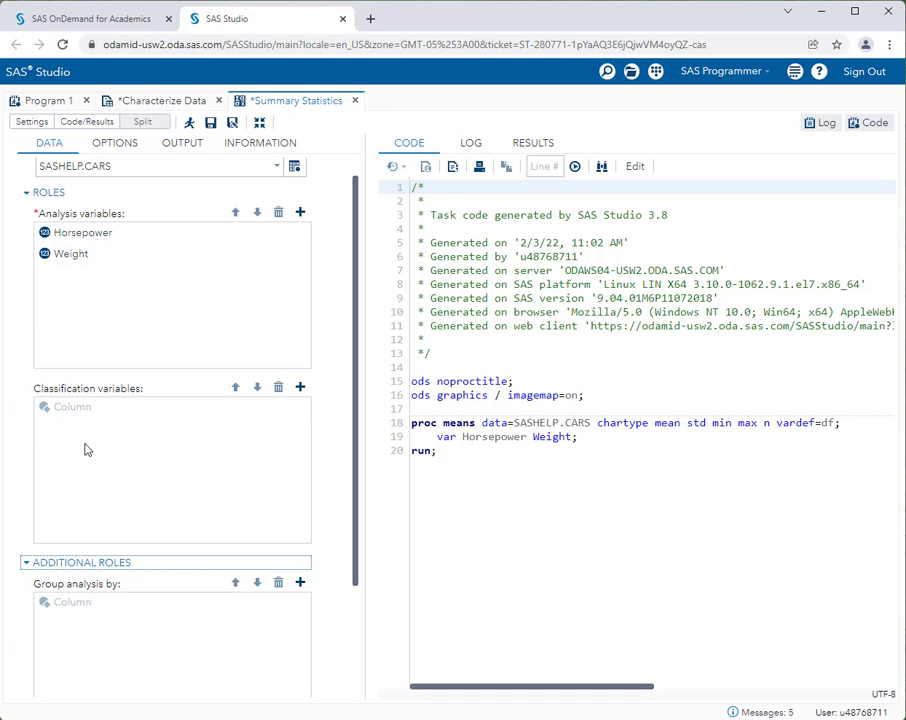
{"action": "scroll", "coordinate": [190, 514], "scroll_direction": "down", "scroll_amount": 3}
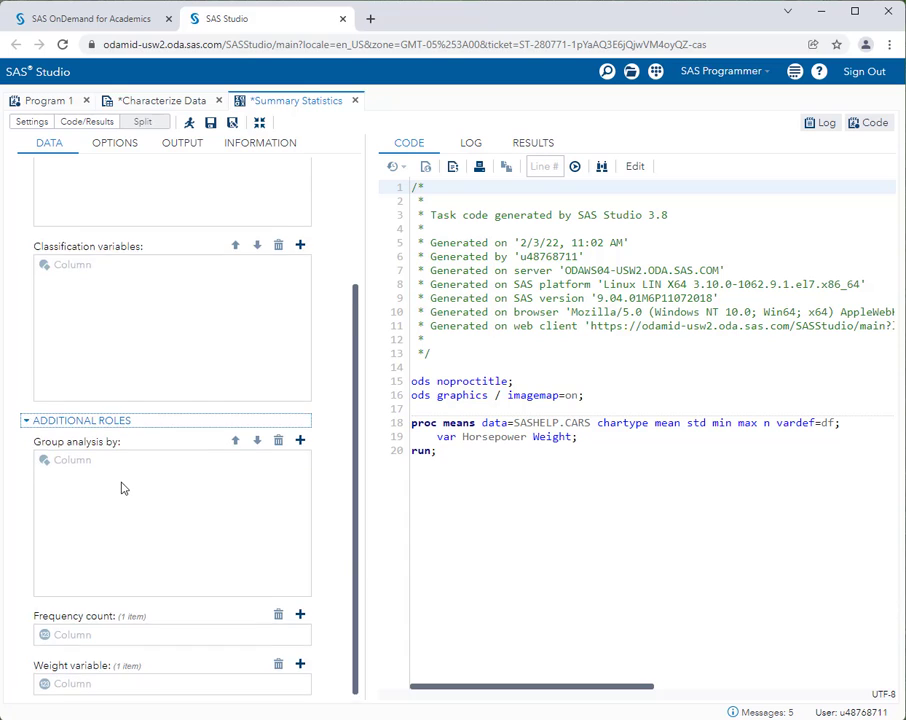
{"action": "scroll", "coordinate": [122, 483], "scroll_direction": "up", "scroll_amount": 4}
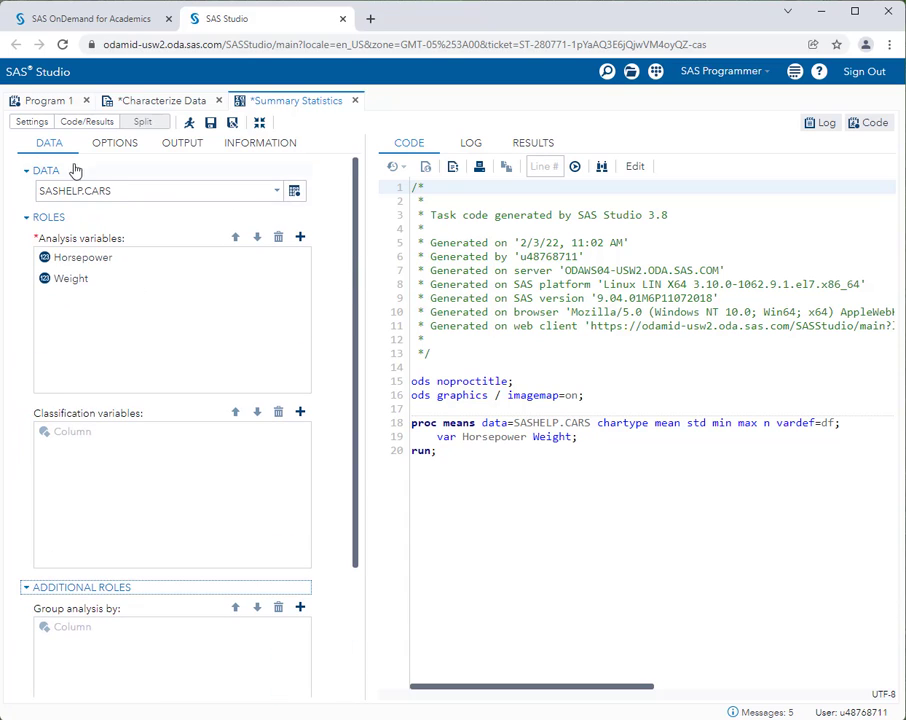
In the basic statistics options, exclude the minimum and maximum values and include the number of missing values
{"action": "left_click", "coordinate": [108, 145]}
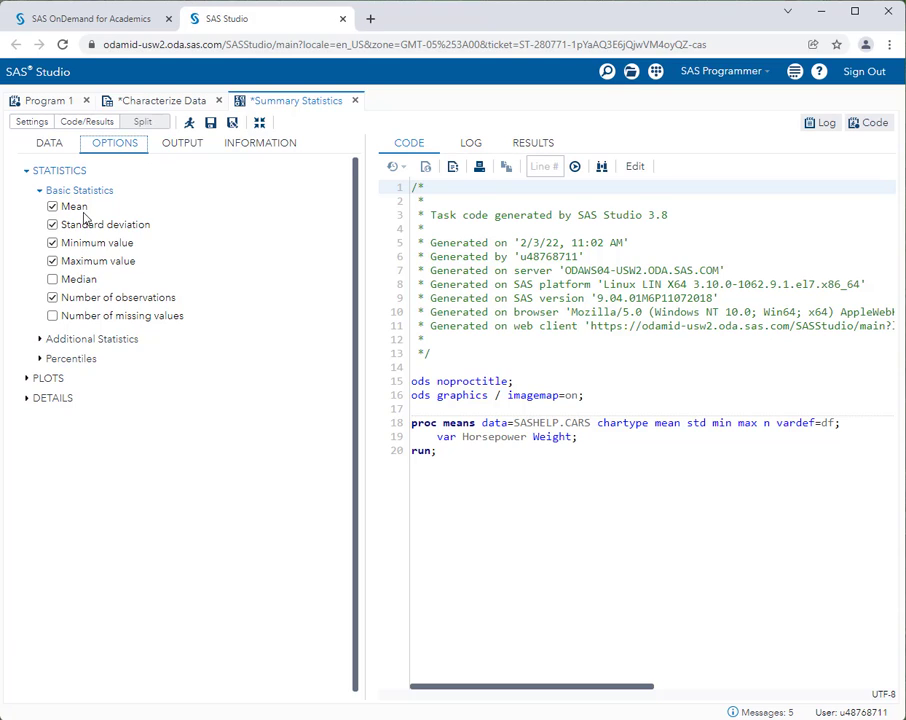
{"action": "left_click", "coordinate": [52, 261]}
{"action": "left_click", "coordinate": [52, 243]}
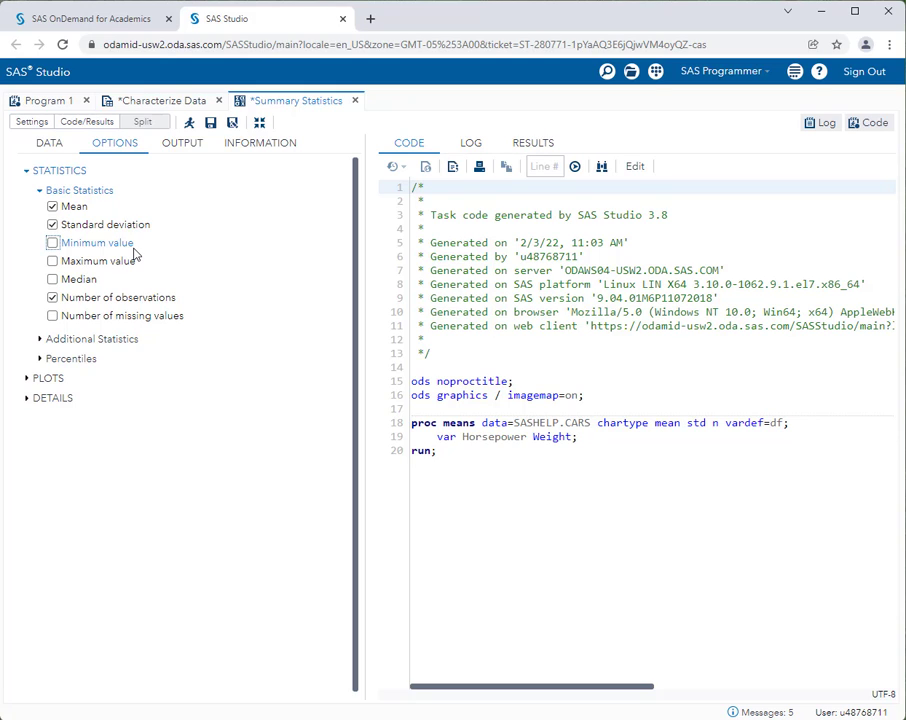
{"action": "left_click", "coordinate": [53, 318]}
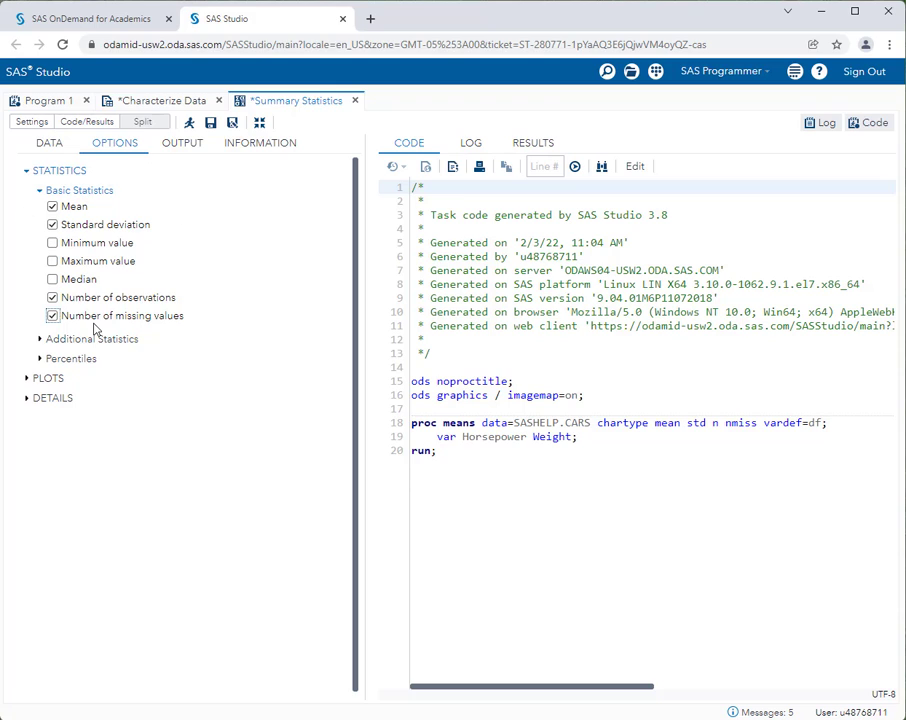
Include variance, mode, range, skewness and kurtosis from the additional statistics
{"action": "left_click", "coordinate": [42, 341]}
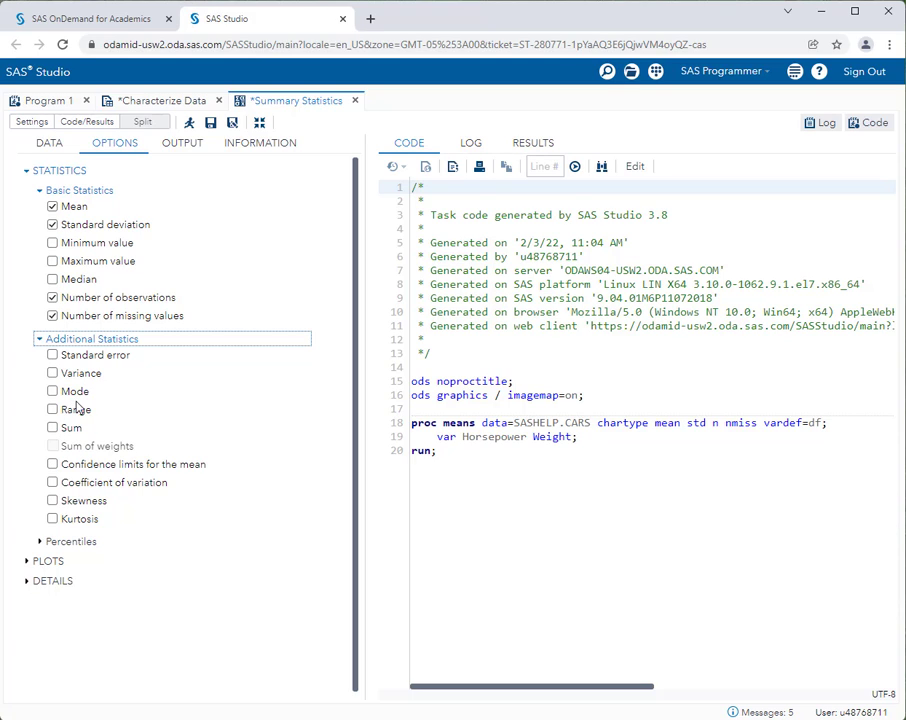
{"action": "left_click", "coordinate": [54, 373]}
{"action": "left_click", "coordinate": [55, 391]}
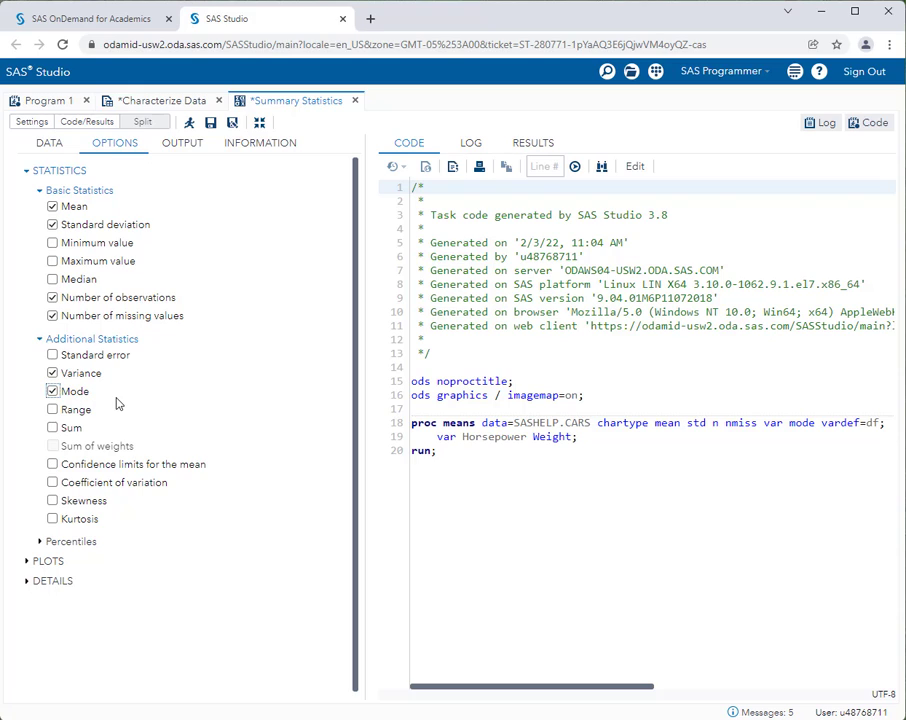
{"action": "left_click", "coordinate": [53, 409]}
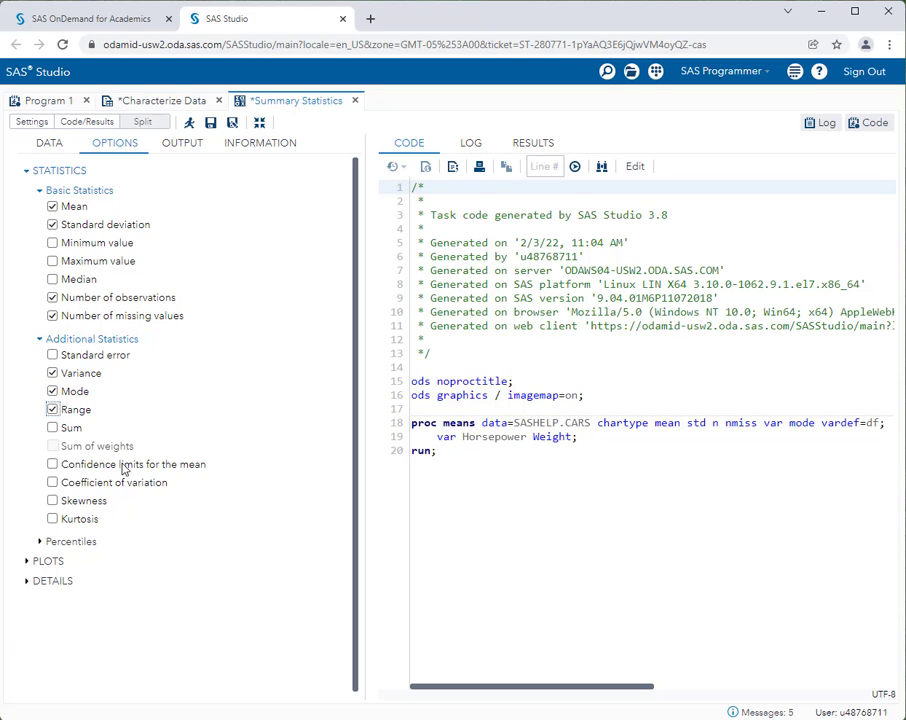
{"action": "left_click", "coordinate": [82, 501]}
{"action": "left_click", "coordinate": [86, 519]}
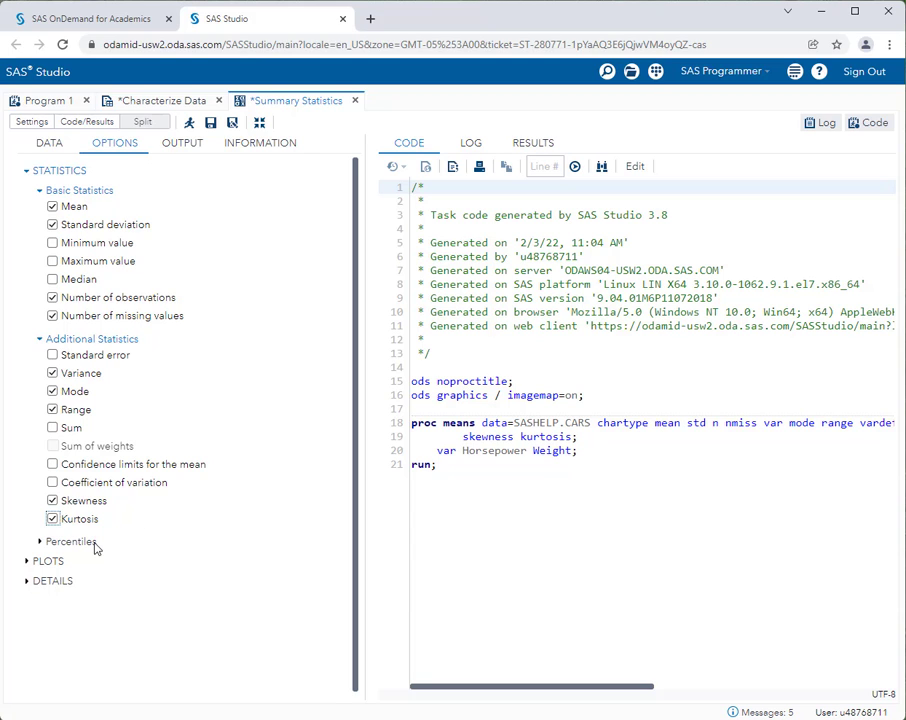
Expand the percentile options and review them together with the selected basic and additional statistics
{"action": "left_click", "coordinate": [40, 541]}
{"action": "scroll", "coordinate": [83, 514], "scroll_direction": "down", "scroll_amount": 2}
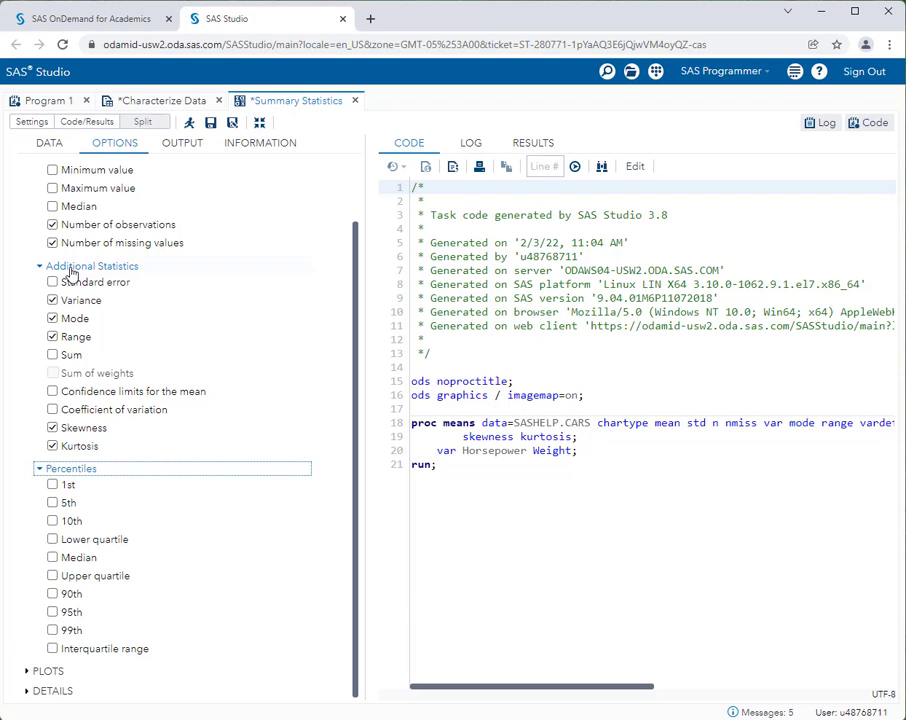
{"action": "scroll", "coordinate": [107, 505], "scroll_direction": "up", "scroll_amount": 2}
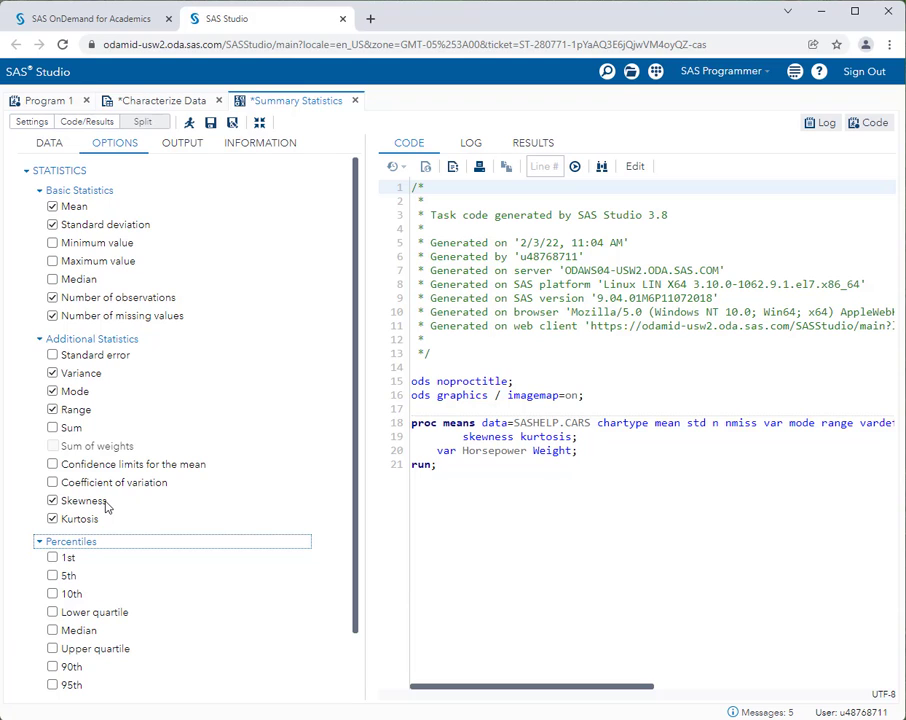
{"action": "scroll", "coordinate": [131, 503], "scroll_direction": "down", "scroll_amount": 2}
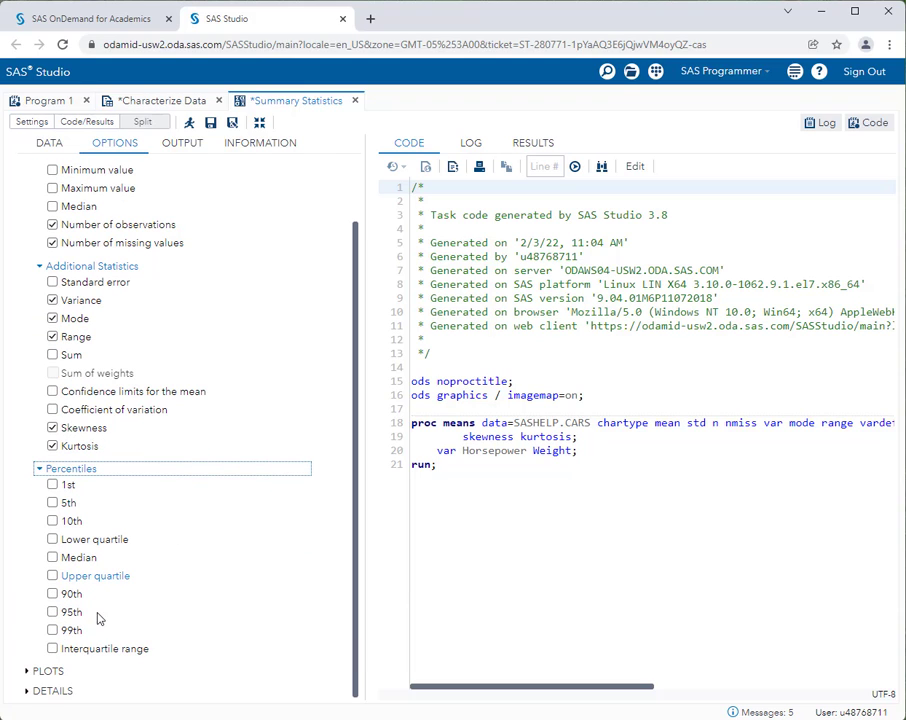
Add the combined histogram and box plot to the output, with inset statistics
{"action": "left_click", "coordinate": [28, 672]}
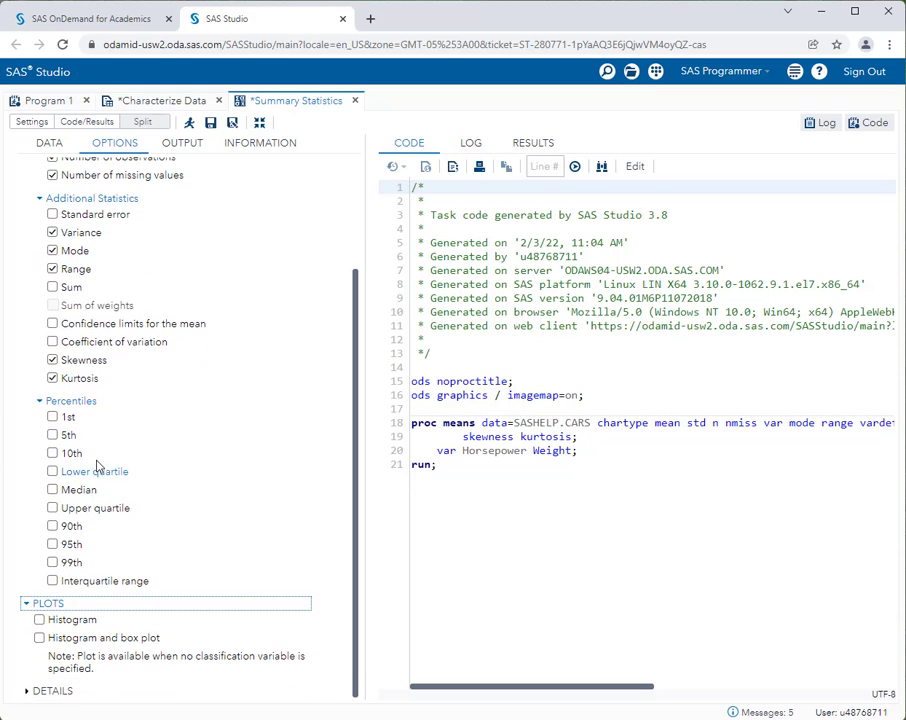
{"action": "left_click", "coordinate": [39, 637]}
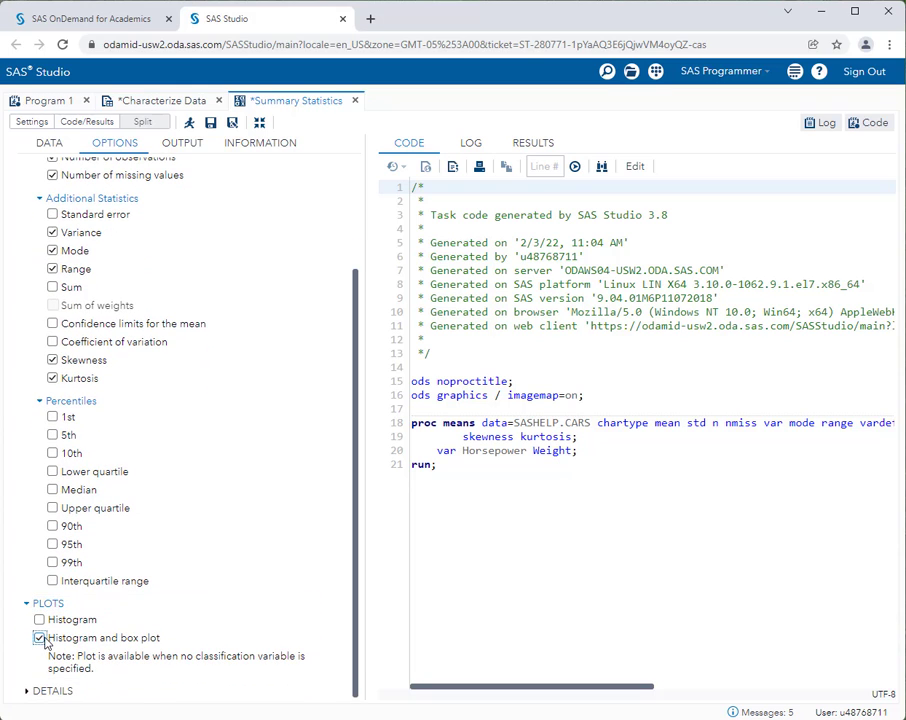
{"action": "scroll", "coordinate": [206, 575], "scroll_direction": "down", "scroll_amount": 1}
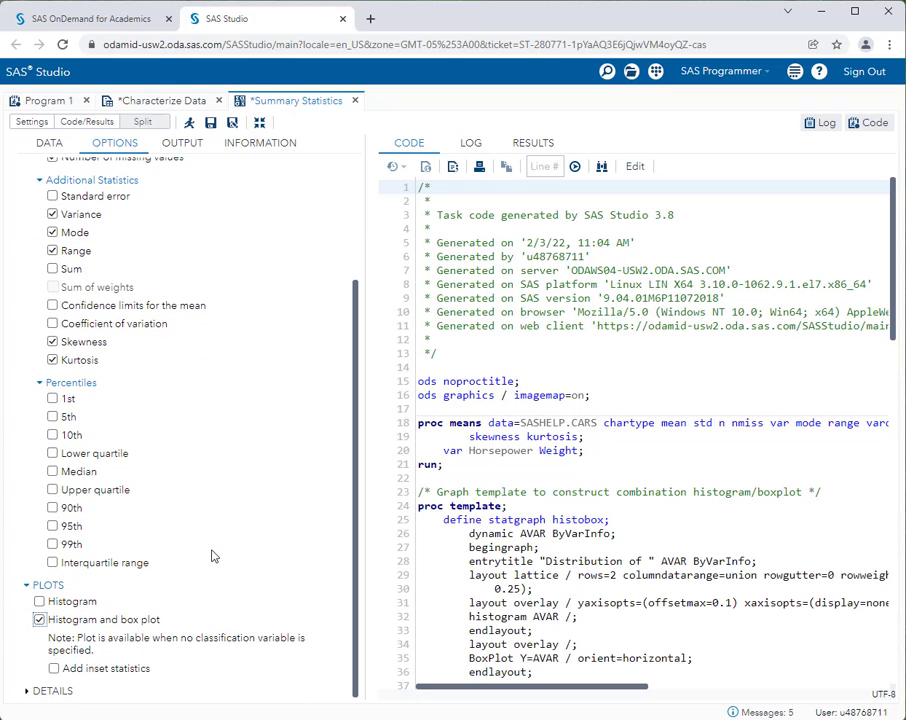
{"action": "left_click", "coordinate": [54, 668]}
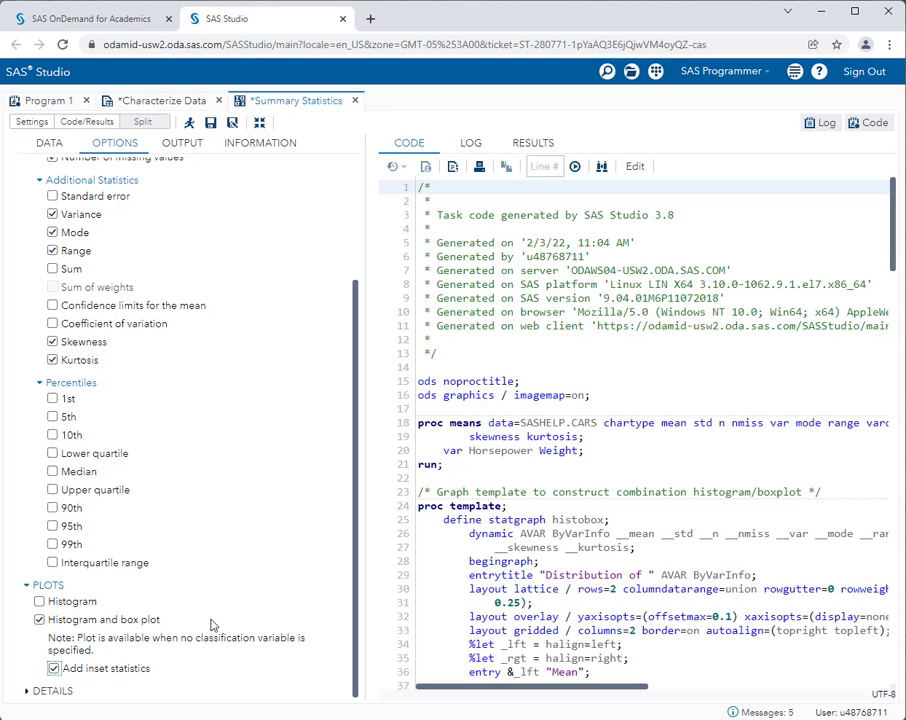
Expand the details on the standard deviation and variance divisor, review the selected statistics, and run the Summary Statistics task
{"action": "left_click", "coordinate": [20, 690]}
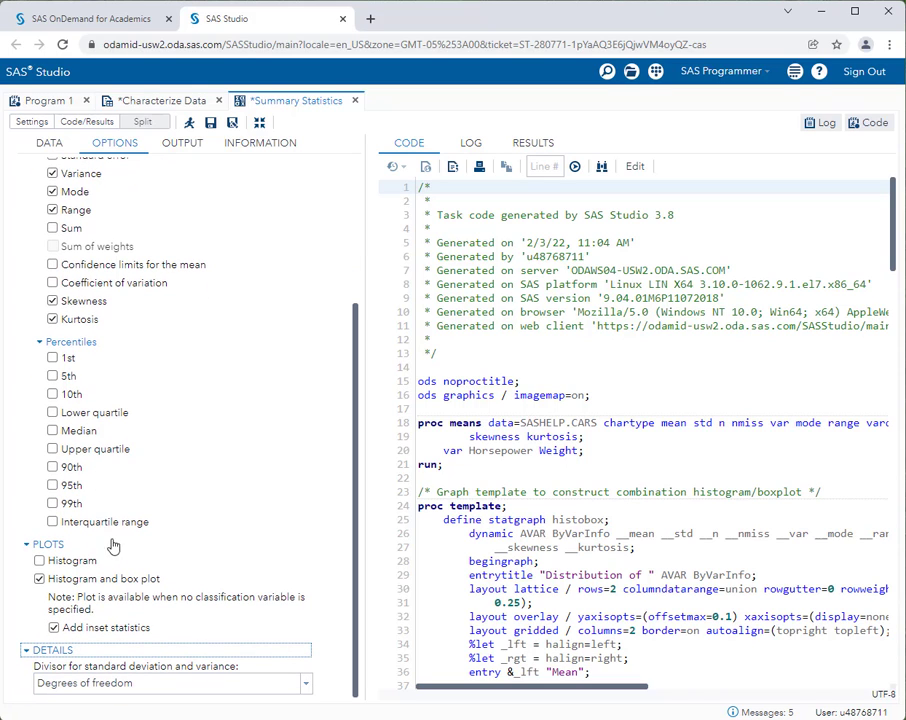
{"action": "scroll", "coordinate": [90, 390], "scroll_direction": "up", "scroll_amount": 3}
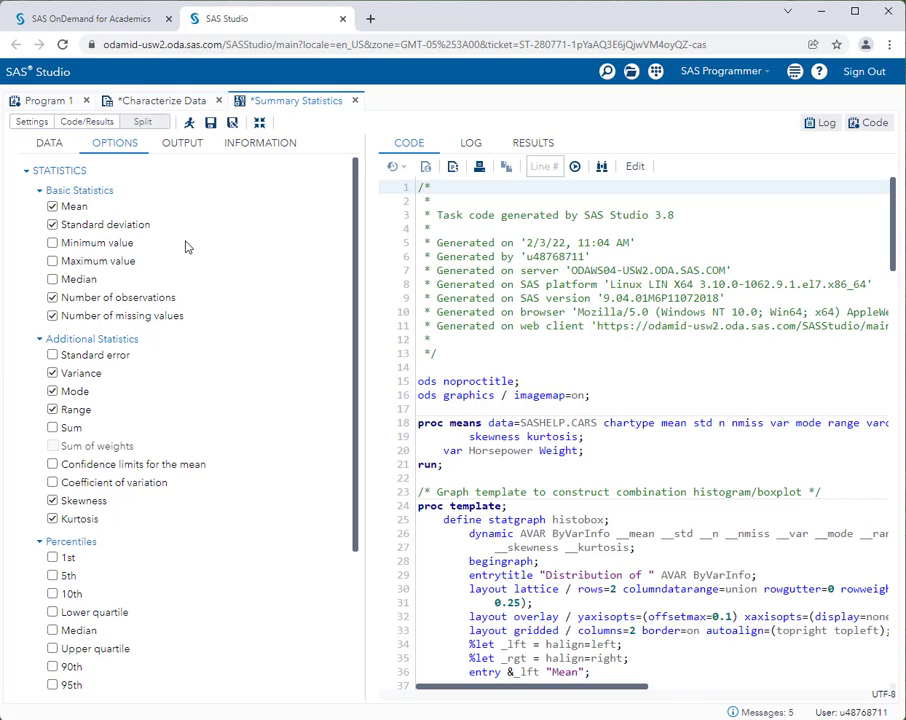
{"action": "left_click", "coordinate": [189, 122]}
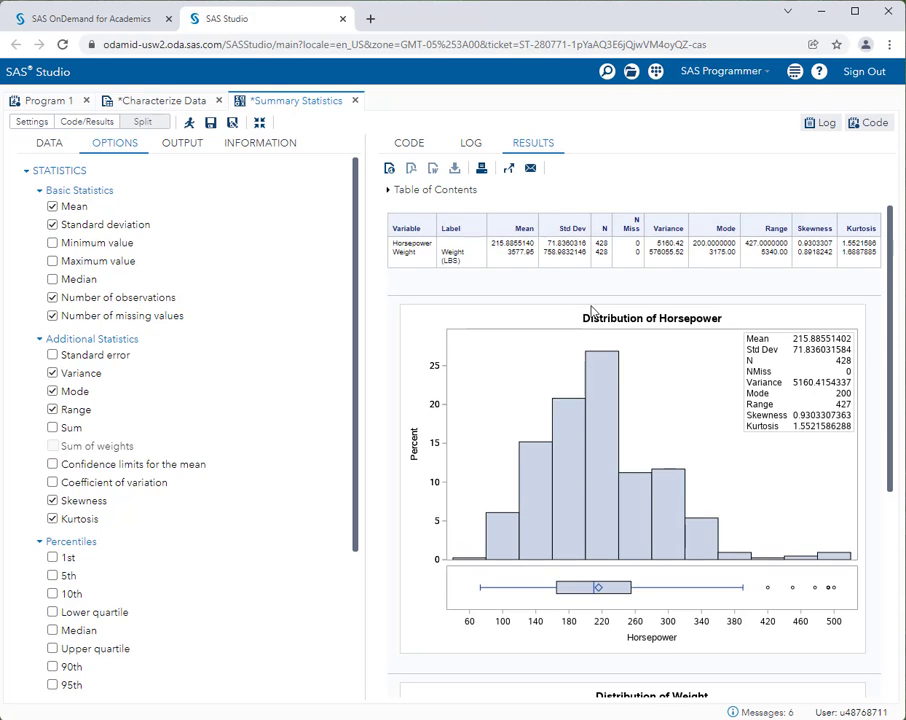
Examine the summary statistics table and the histograms with box plots and inset statistics for Horsepower and Weight
{"action": "scroll", "coordinate": [588, 330], "scroll_direction": "down", "scroll_amount": 3}
{"action": "scroll", "coordinate": [550, 410], "scroll_direction": "up", "scroll_amount": 3}
{"action": "scroll", "coordinate": [475, 495], "scroll_direction": "down", "scroll_amount": 4}
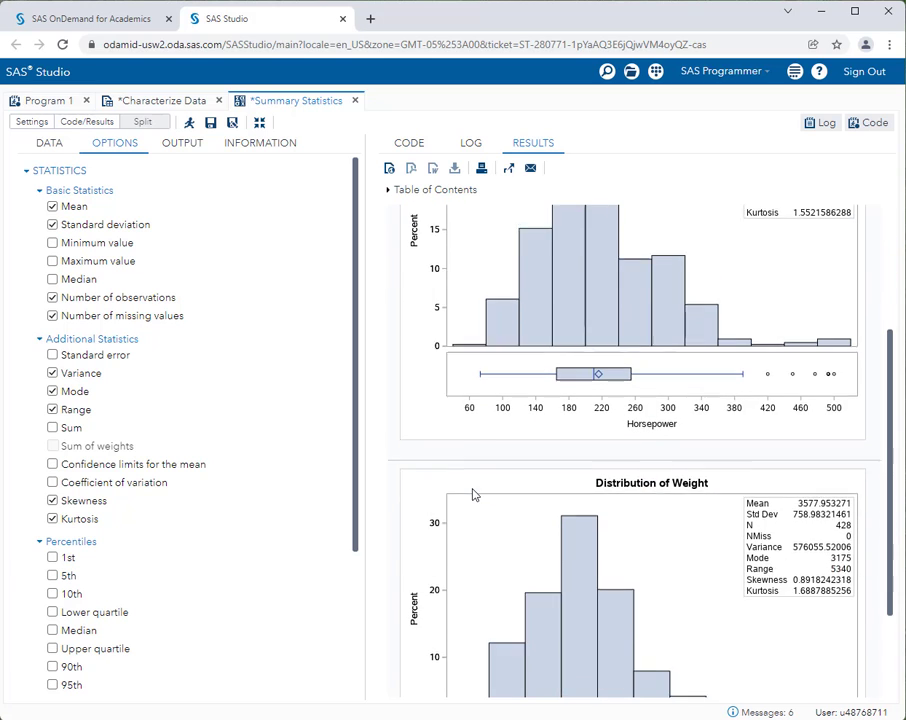
{"action": "scroll", "coordinate": [471, 491], "scroll_direction": "up", "scroll_amount": 4}
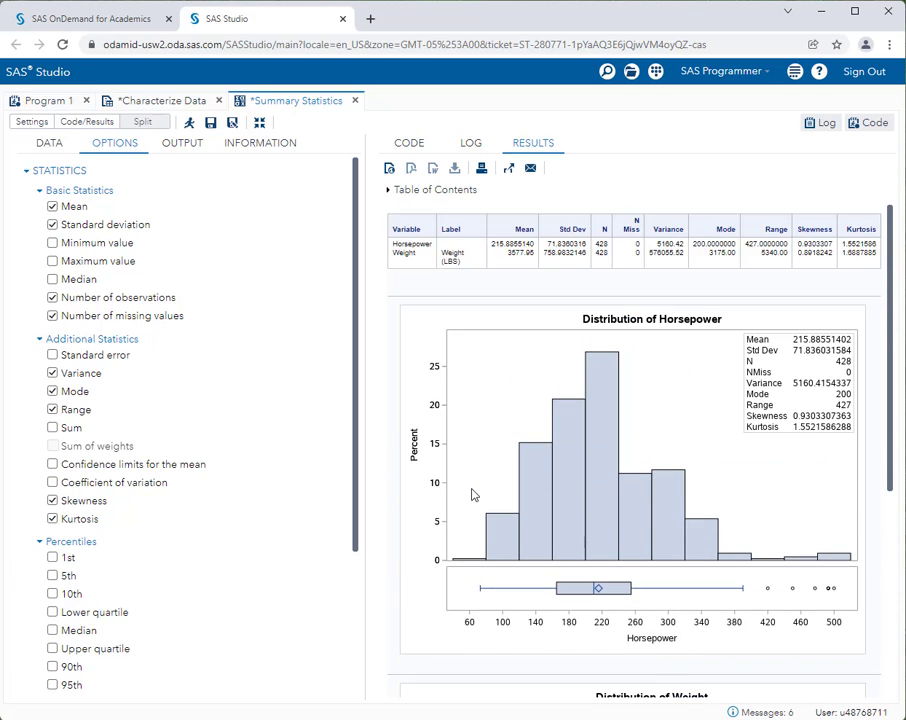
{"action": "scroll", "coordinate": [471, 491], "scroll_direction": "down", "scroll_amount": 6}
{"action": "scroll", "coordinate": [500, 470], "scroll_direction": "up", "scroll_amount": 6}
{"action": "scroll", "coordinate": [760, 614], "scroll_direction": "down", "scroll_amount": 4}
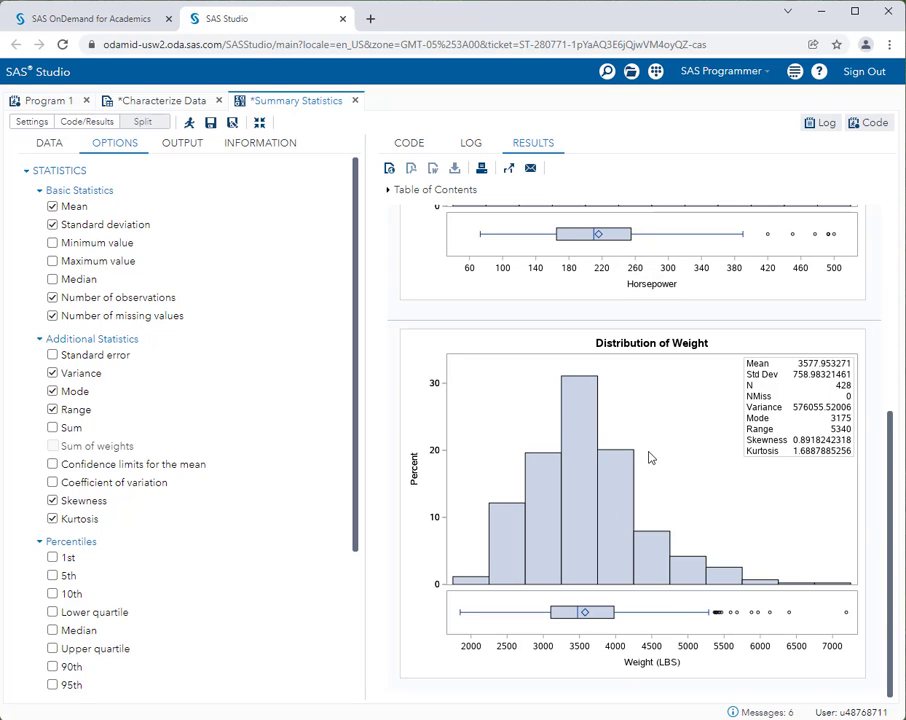
{"action": "scroll", "coordinate": [660, 478], "scroll_direction": "up", "scroll_amount": 4}
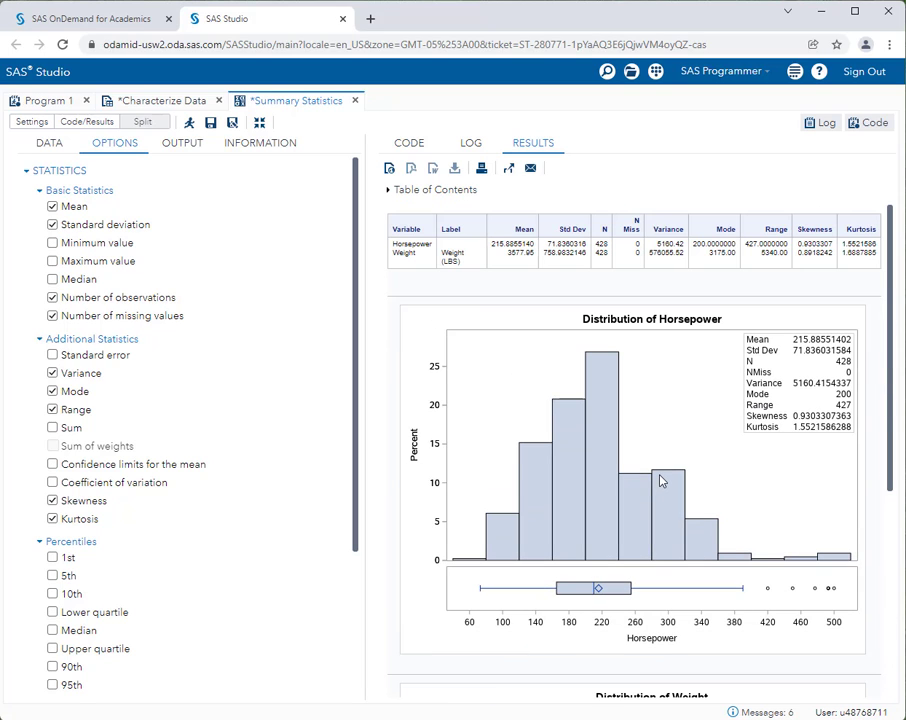
{"action": "mouse_move", "coordinate": [660, 481]}
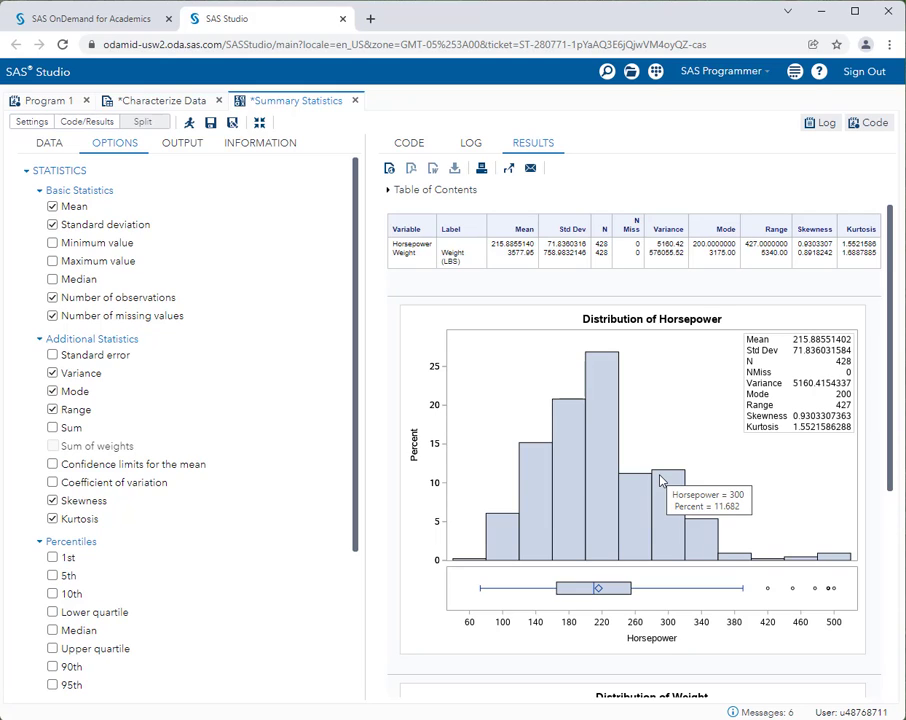
Restore the navigation pane, open the Distribution Analysis task from the Statistics category and maximize its view
{"action": "left_click", "coordinate": [260, 124]}
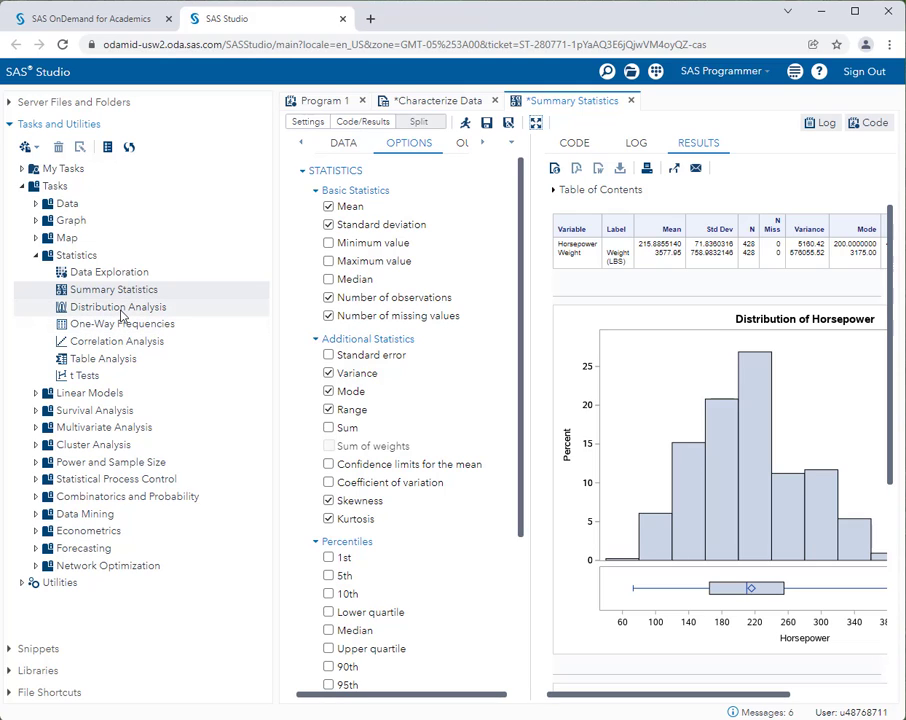
{"action": "double_click", "coordinate": [121, 310]}
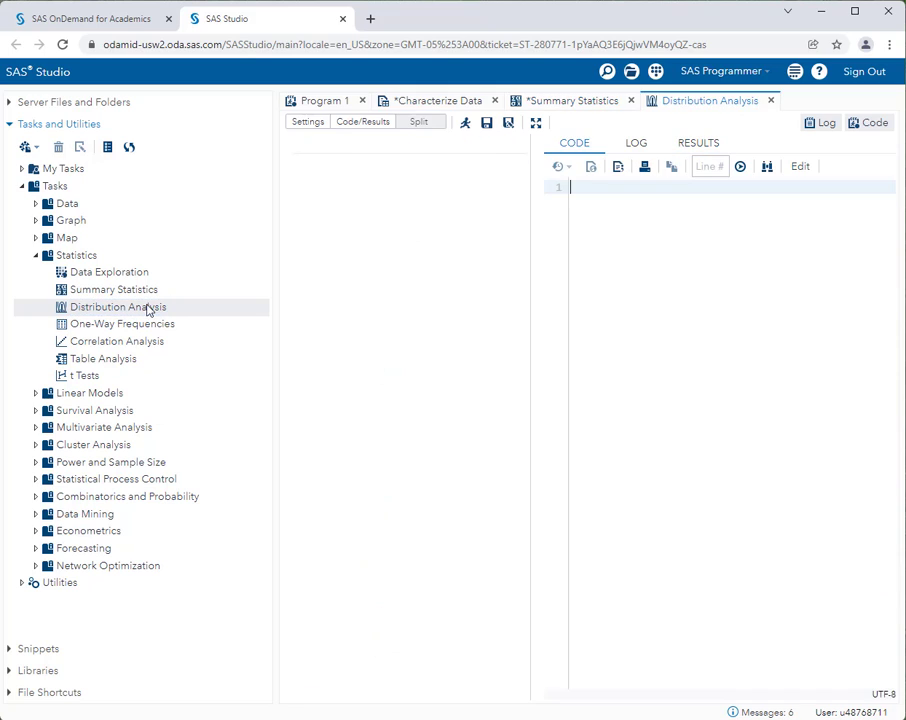
{"action": "left_click", "coordinate": [536, 122]}
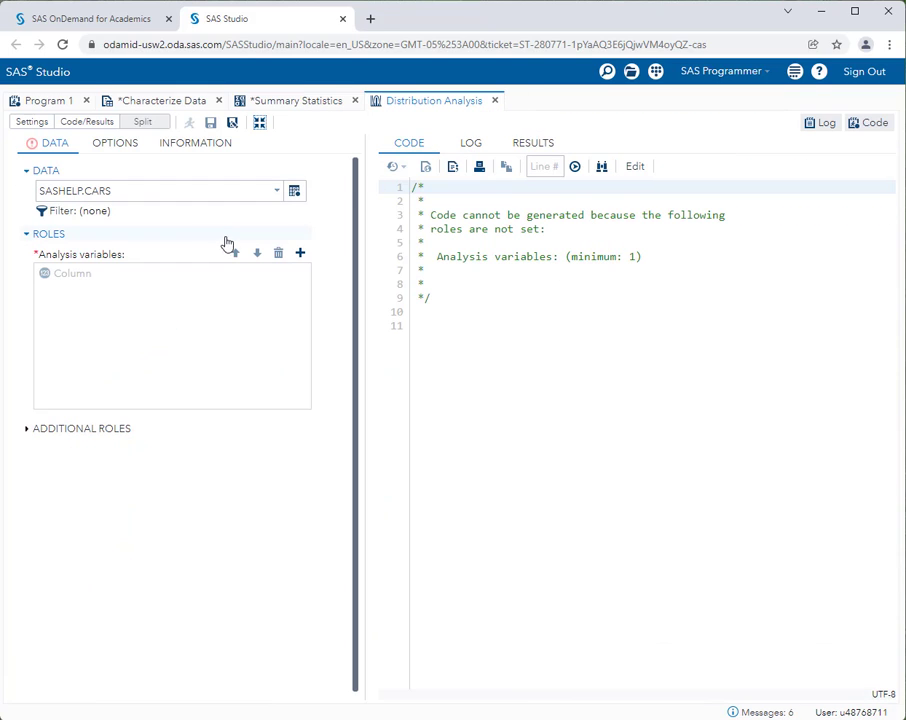
Assign Horsepower and Weight as the analysis variables of the Distribution Analysis task
{"action": "left_click", "coordinate": [300, 253]}
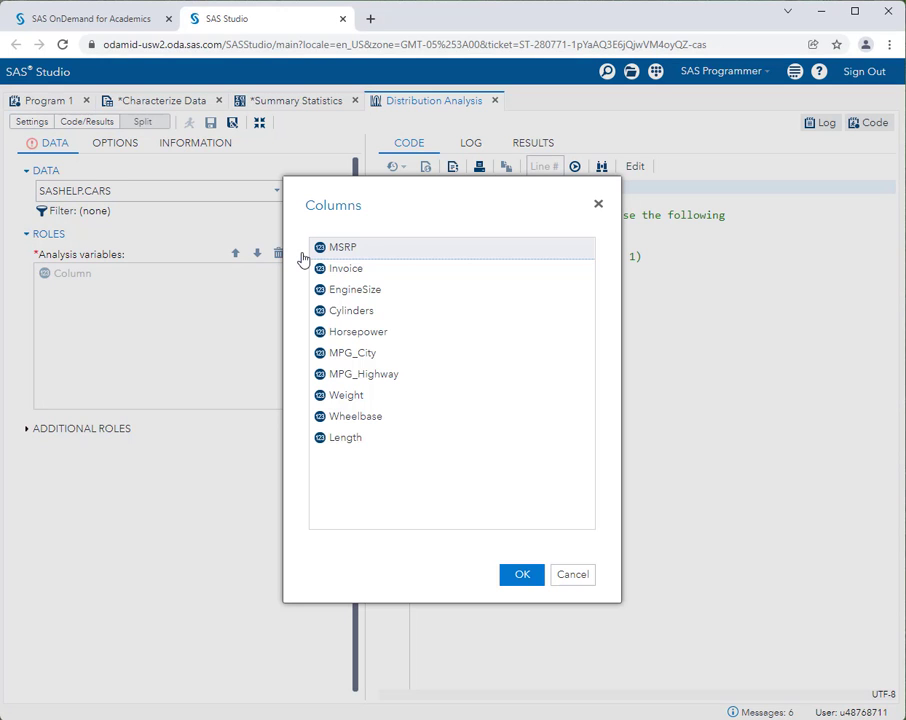
{"action": "left_click", "coordinate": [368, 338]}
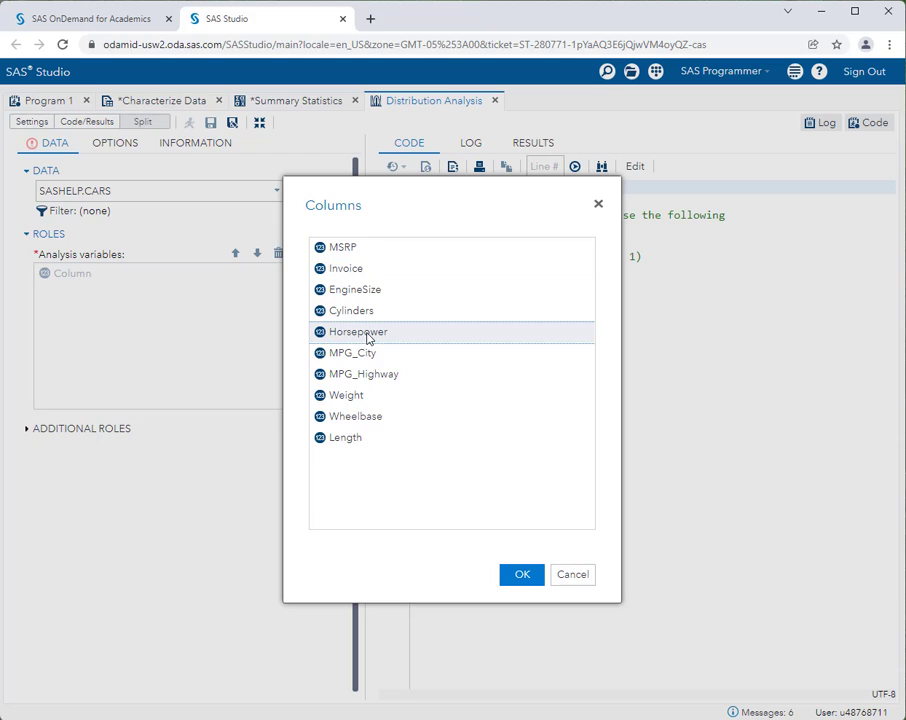
{"action": "left_click", "coordinate": [378, 394], "text": "ctrl"}
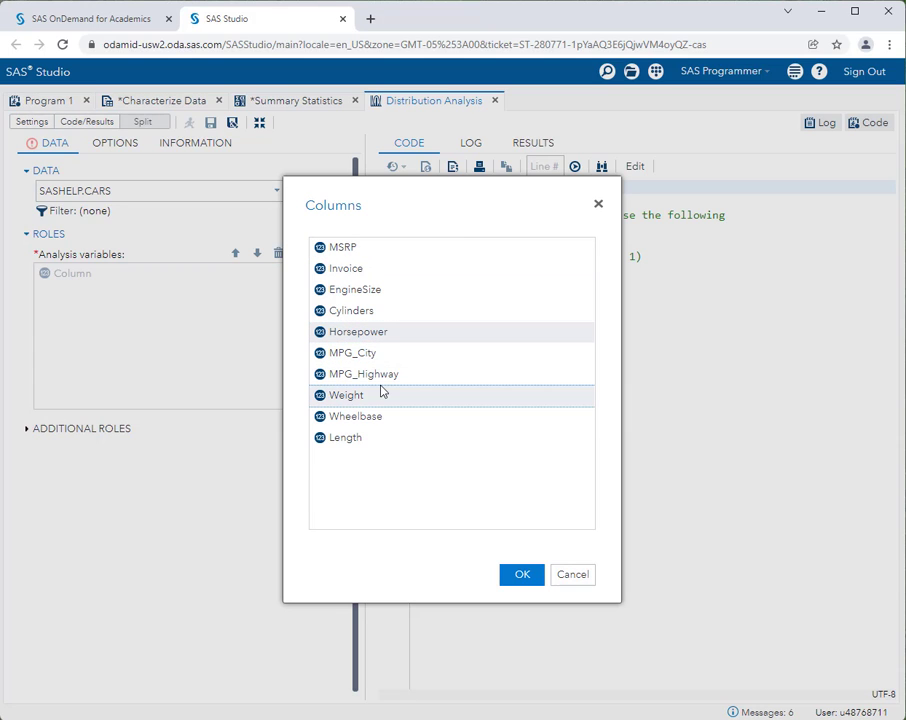
{"action": "left_click", "coordinate": [521, 574]}
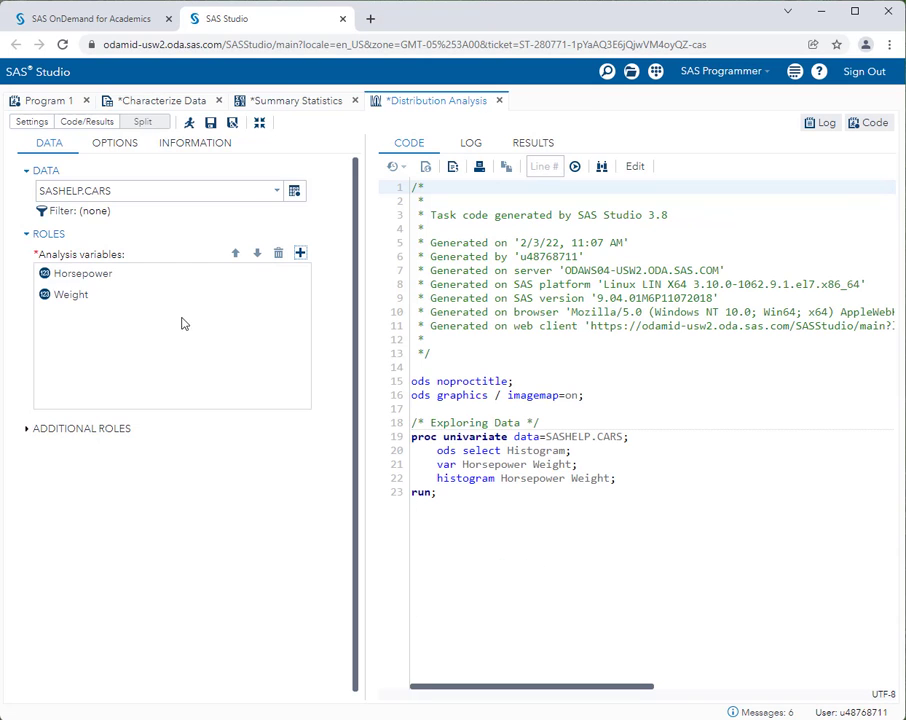
Add a normal curve to the histograms, include the normal quantile-quantile plot, and run the Distribution Analysis task
{"action": "left_click", "coordinate": [108, 142]}
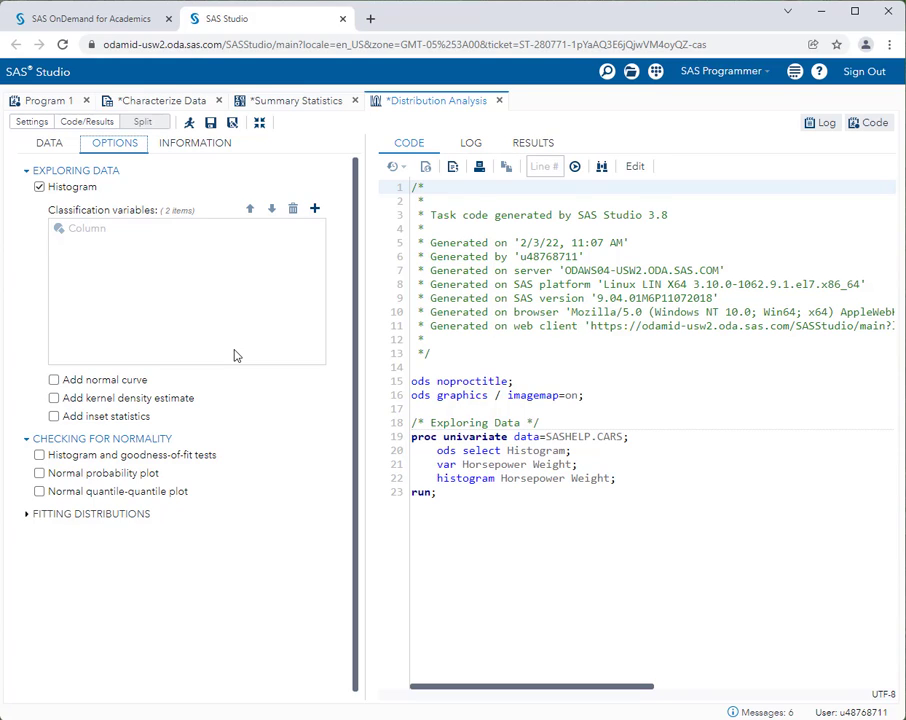
{"action": "left_click", "coordinate": [52, 145]}
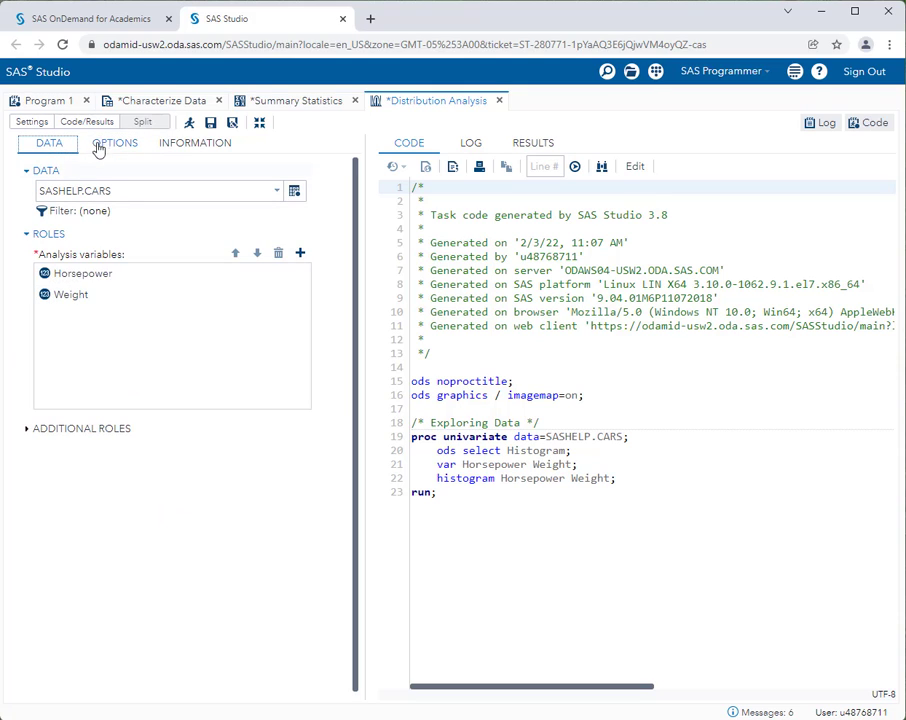
{"action": "left_click", "coordinate": [111, 146]}
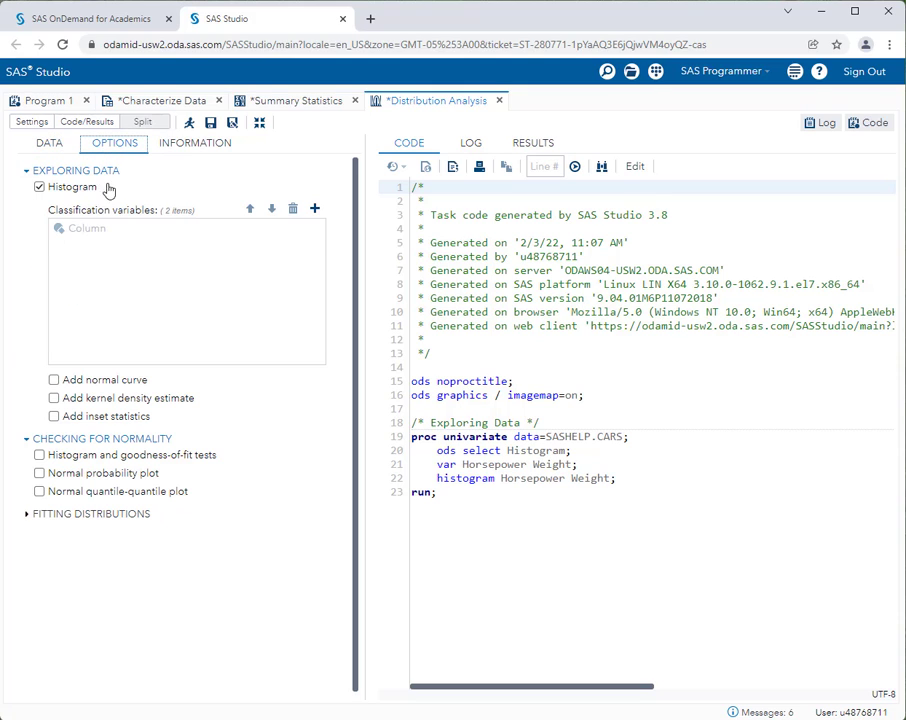
{"action": "left_click", "coordinate": [54, 380]}
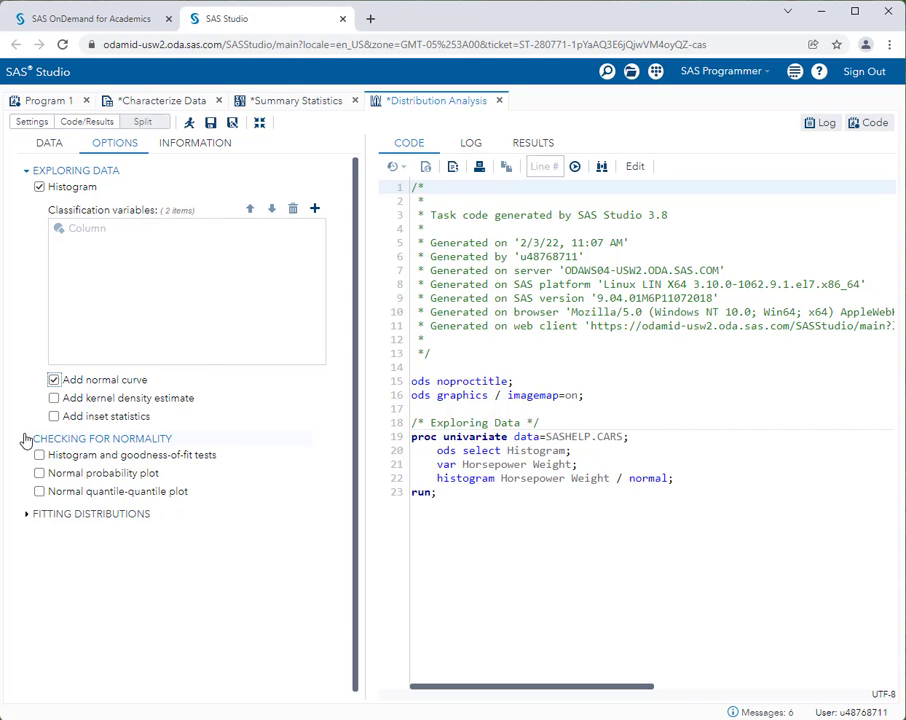
{"action": "left_click", "coordinate": [39, 491]}
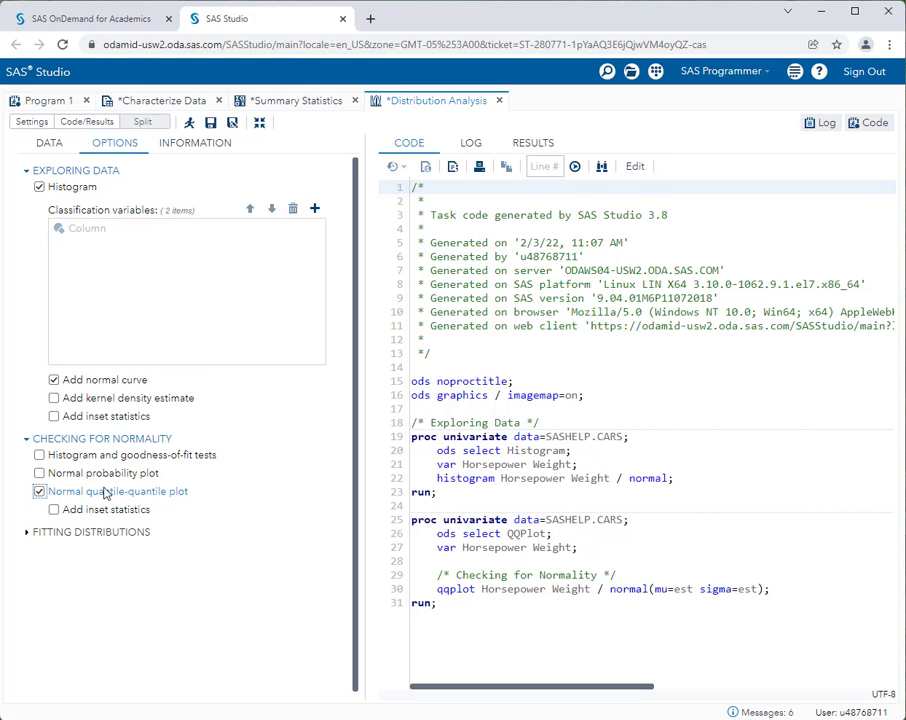
{"action": "left_click", "coordinate": [188, 124]}
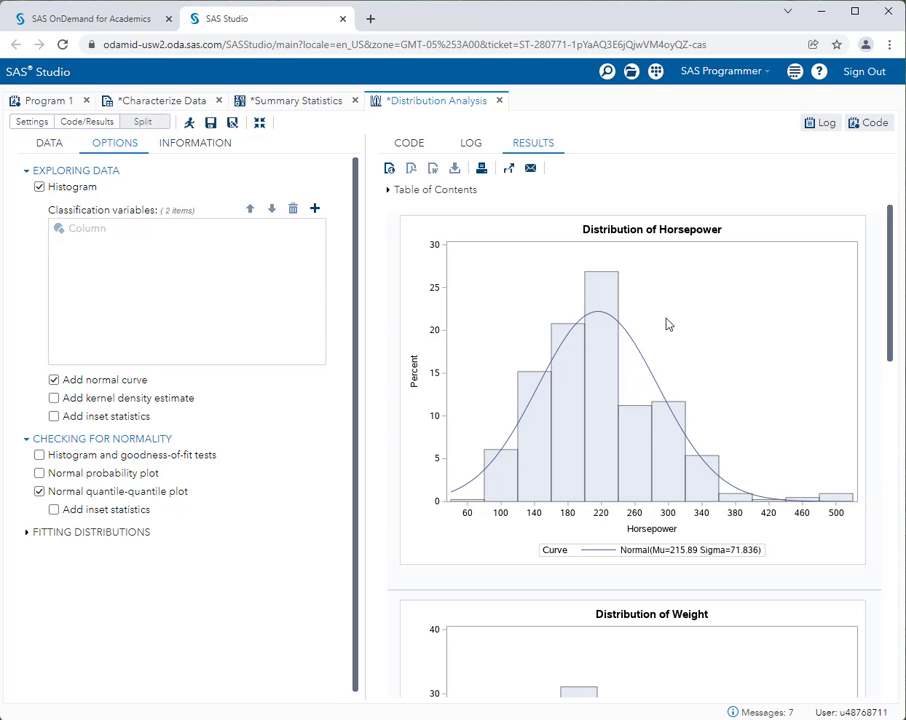
Examine the histograms with normal curves and the Q-Q plots for Horsepower and Weight, comparing their fit to normality
{"action": "scroll", "coordinate": [606, 418], "scroll_direction": "down", "scroll_amount": 3}
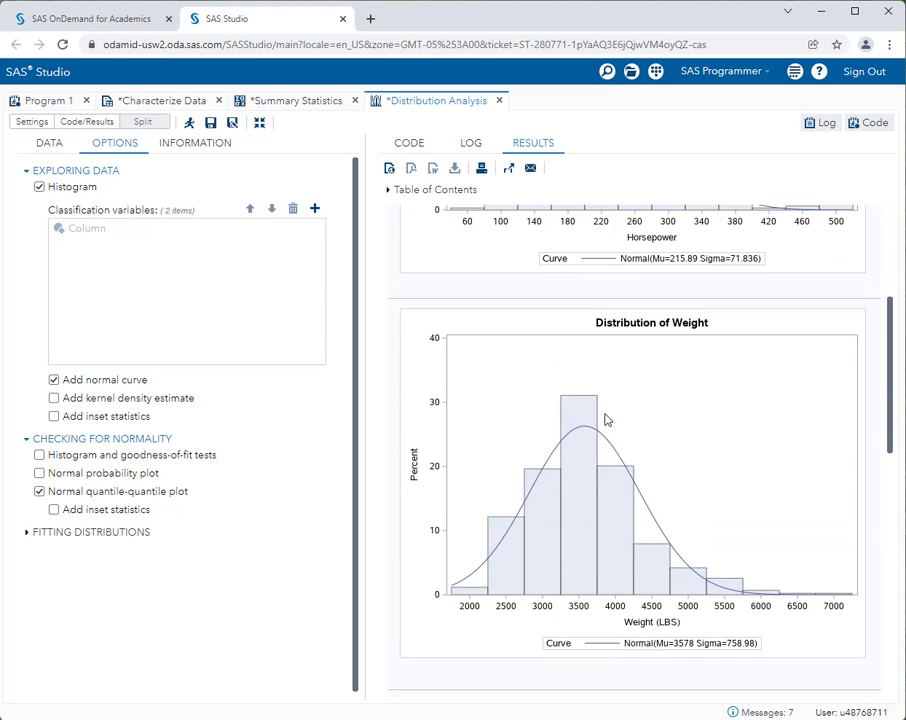
{"action": "scroll", "coordinate": [605, 420], "scroll_direction": "down", "scroll_amount": 3}
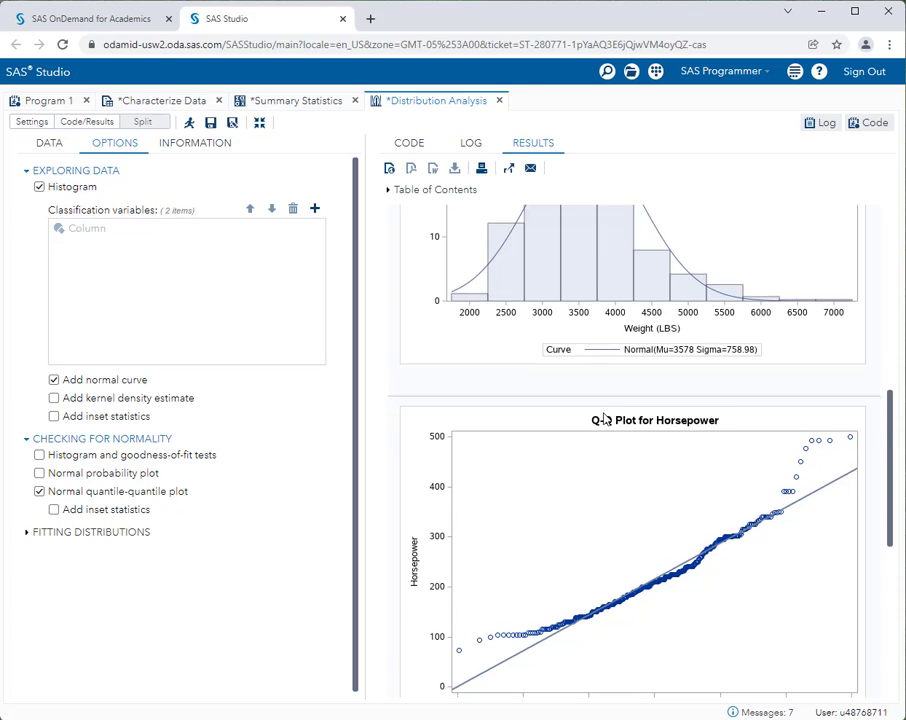
{"action": "scroll", "coordinate": [605, 420], "scroll_direction": "down", "scroll_amount": 5}
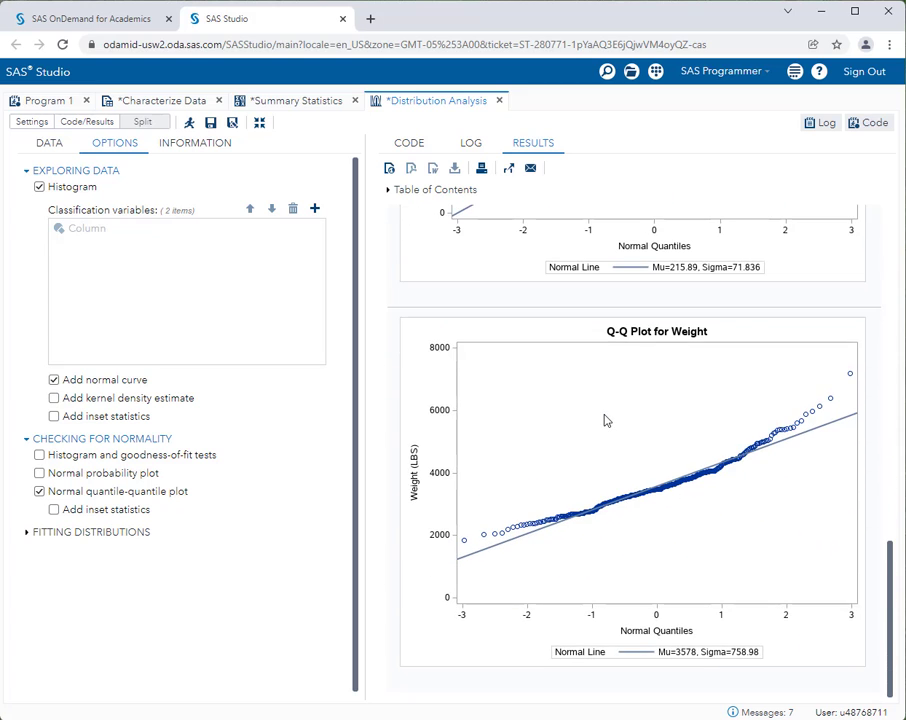
{"action": "scroll", "coordinate": [605, 420], "scroll_direction": "up", "scroll_amount": 4}
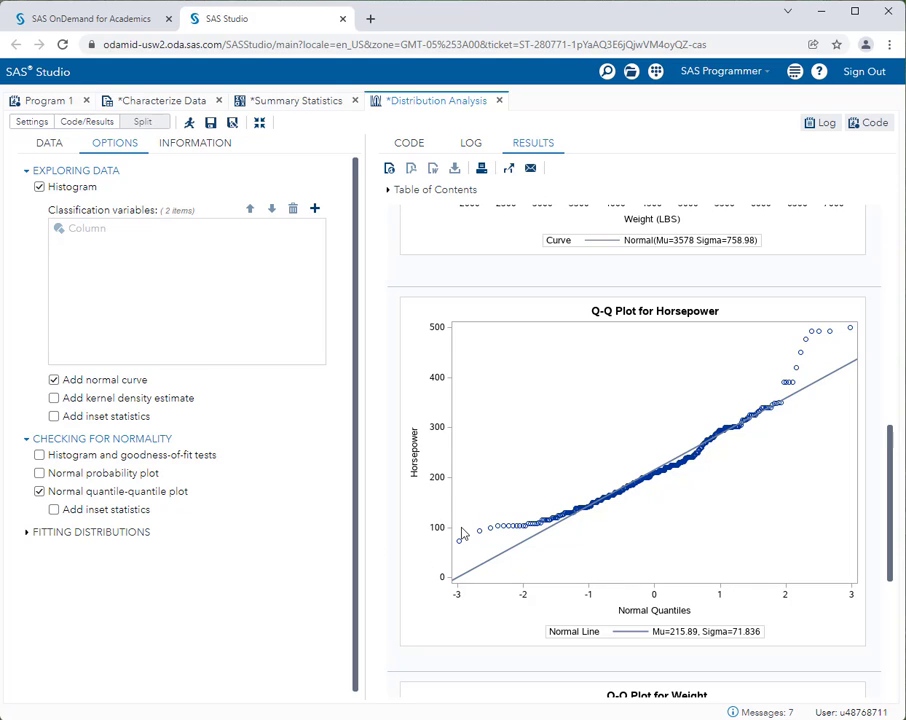
{"action": "scroll", "coordinate": [546, 489], "scroll_direction": "down", "scroll_amount": 4}
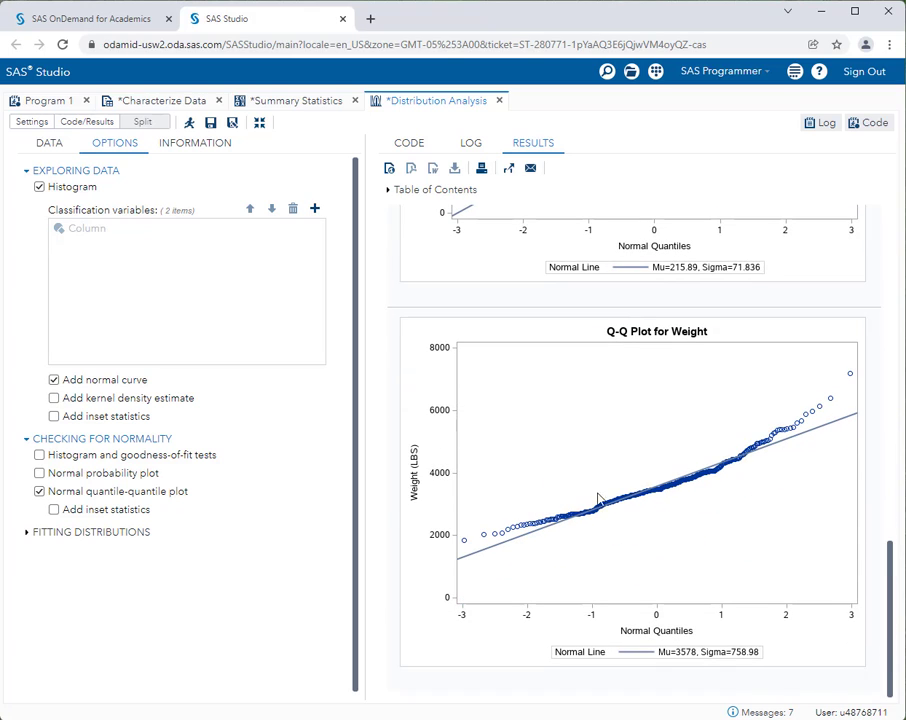
{"action": "scroll", "coordinate": [770, 451], "scroll_direction": "up", "scroll_amount": 3}
{"action": "scroll", "coordinate": [717, 429], "scroll_direction": "up", "scroll_amount": 5}
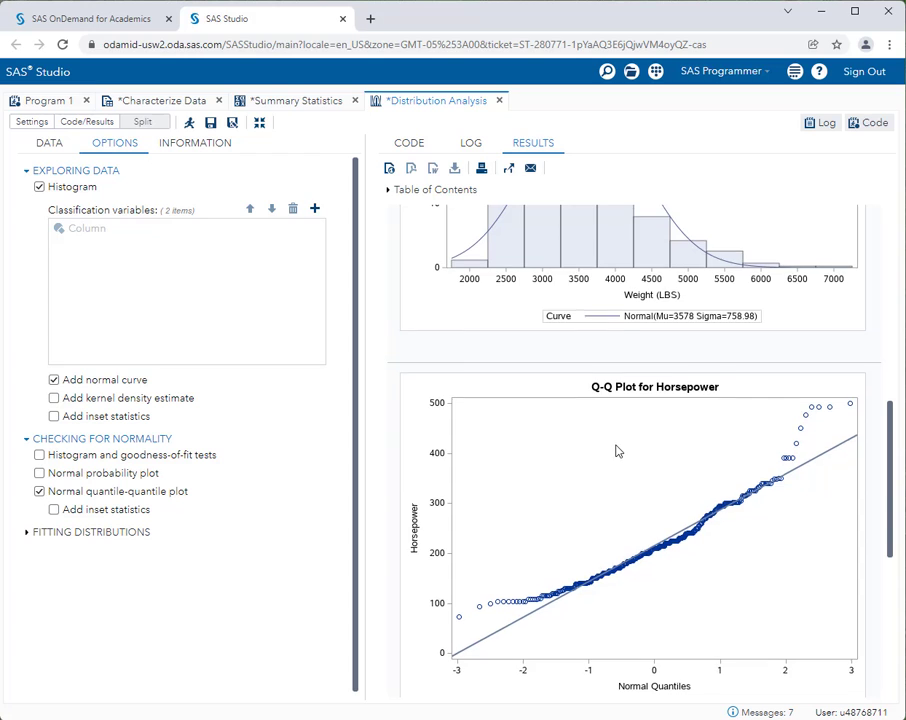
{"action": "scroll", "coordinate": [617, 452], "scroll_direction": "down", "scroll_amount": 2}
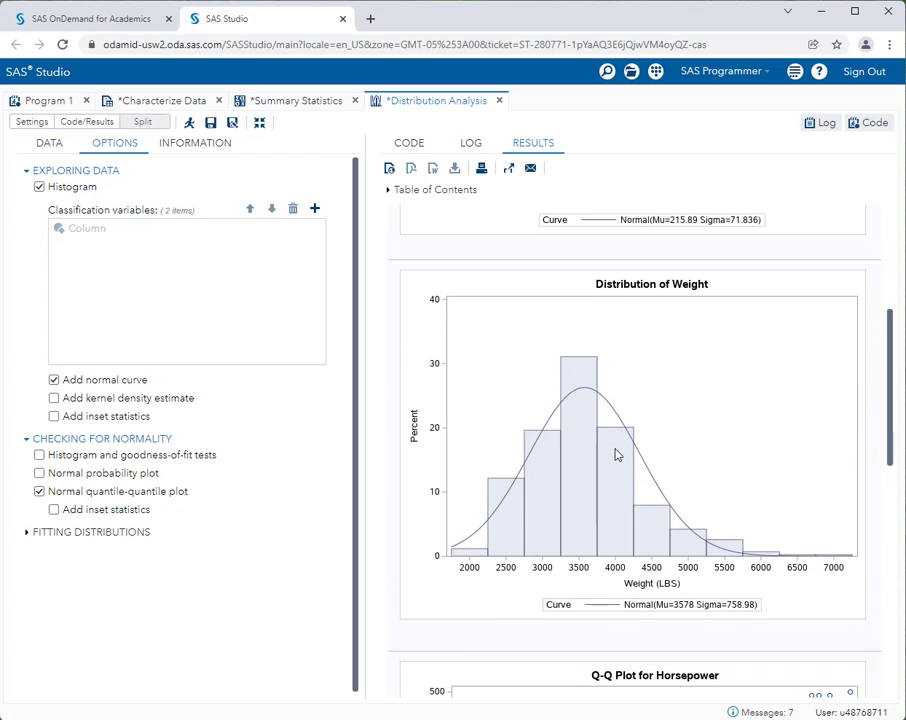
{"action": "scroll", "coordinate": [617, 451], "scroll_direction": "up", "scroll_amount": 4}
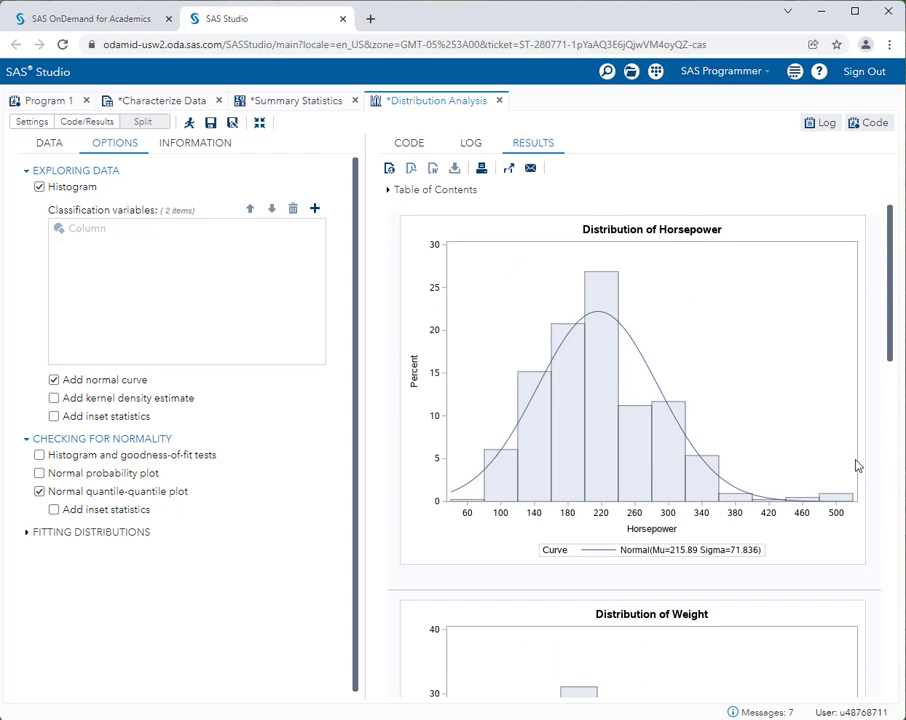
{"action": "scroll", "coordinate": [613, 439], "scroll_direction": "down", "scroll_amount": 2}
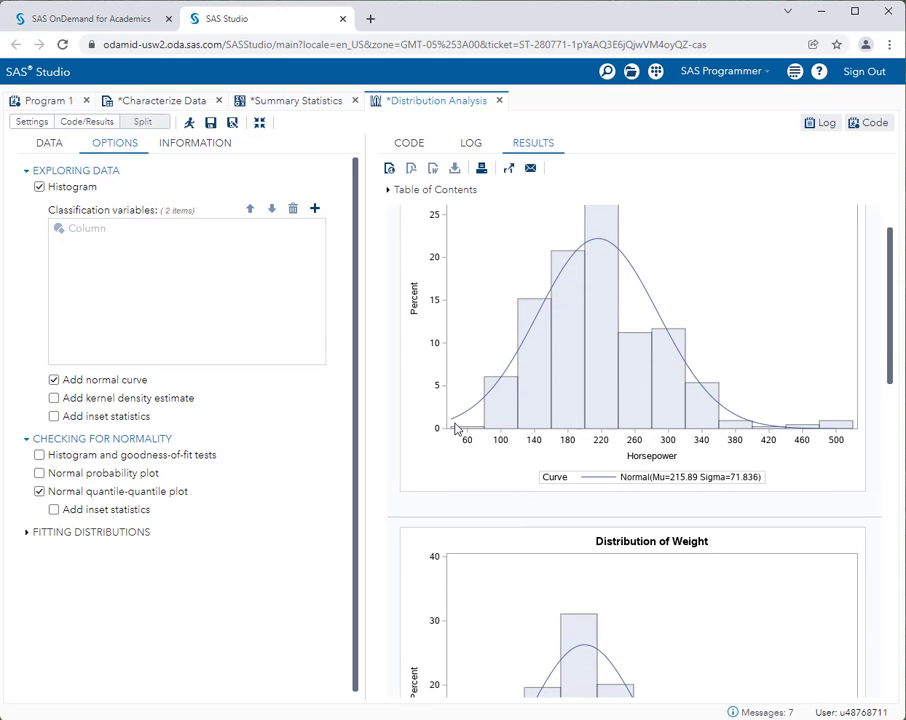
{"action": "scroll", "coordinate": [767, 427], "scroll_direction": "up", "scroll_amount": 2}
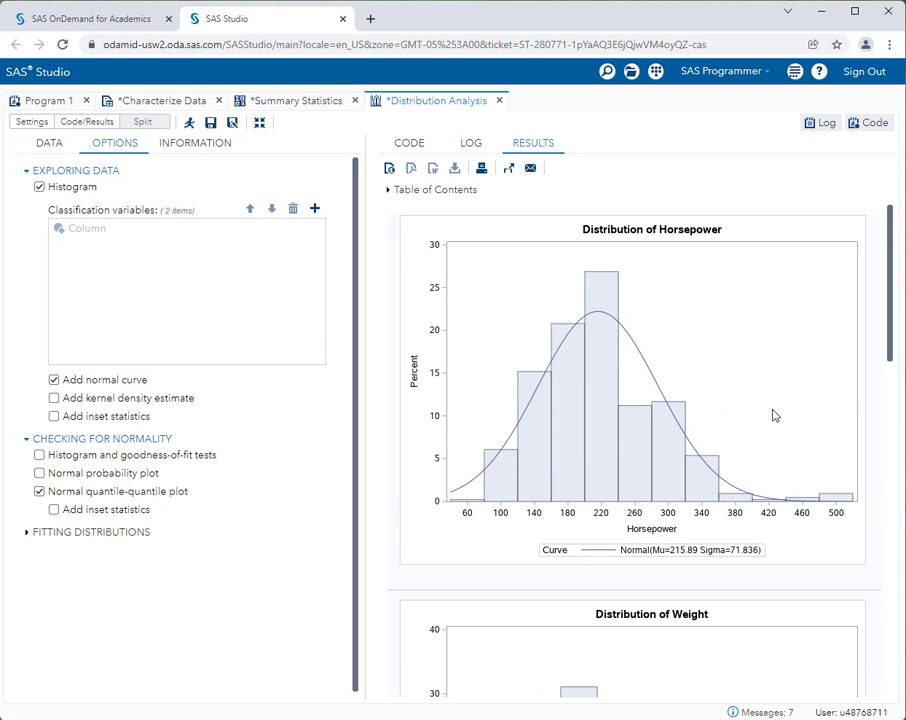
{"action": "scroll", "coordinate": [740, 453], "scroll_direction": "down", "scroll_amount": 6}
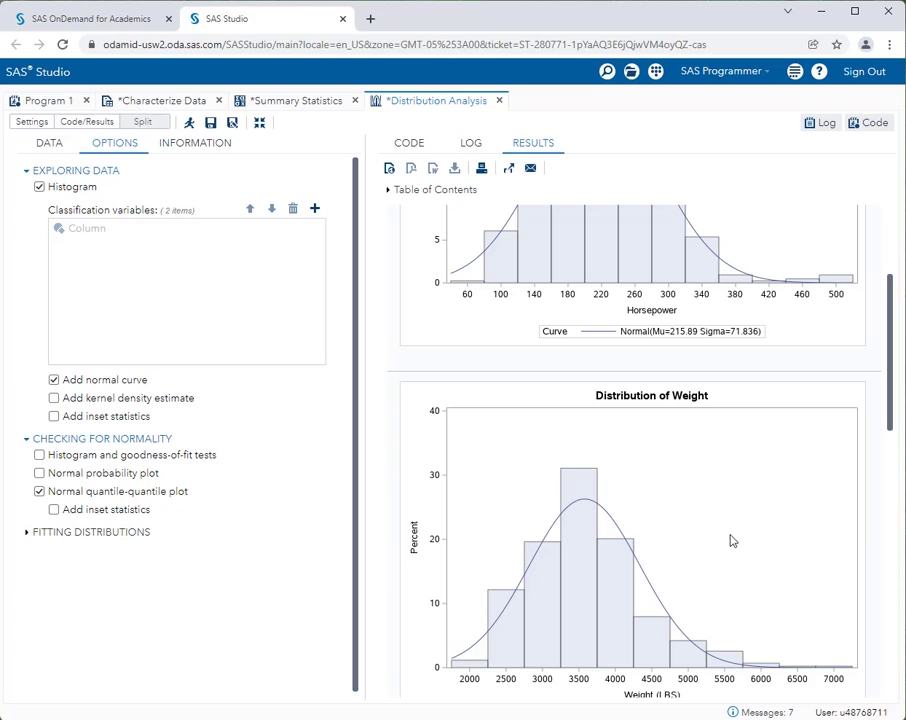
{"action": "scroll", "coordinate": [724, 556], "scroll_direction": "down", "scroll_amount": 6}
{"action": "scroll", "coordinate": [724, 558], "scroll_direction": "down", "scroll_amount": 7}
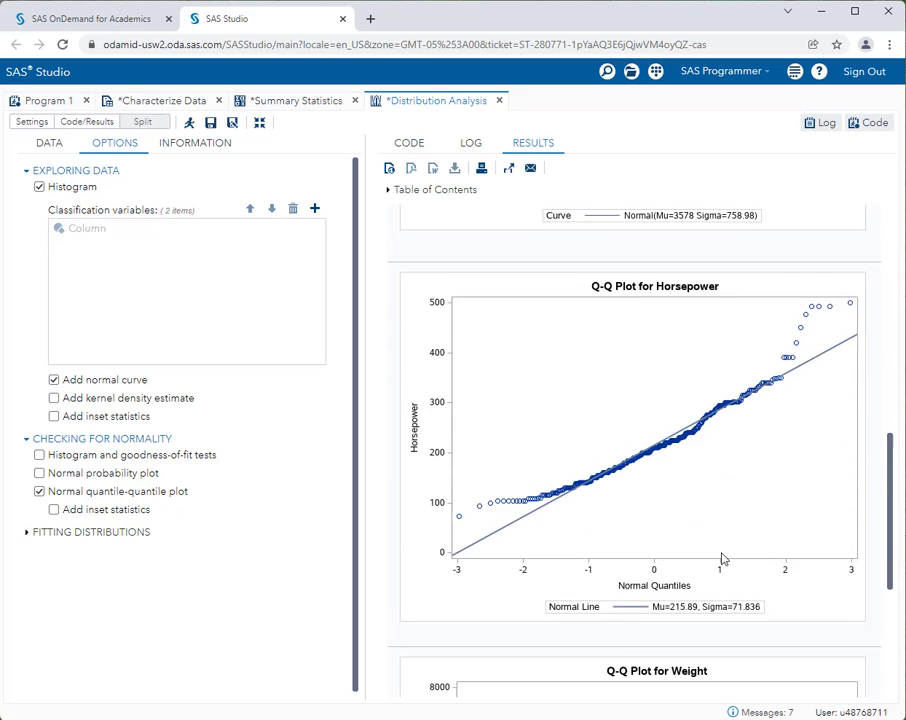
{"action": "scroll", "coordinate": [735, 610], "scroll_direction": "down", "scroll_amount": 3}
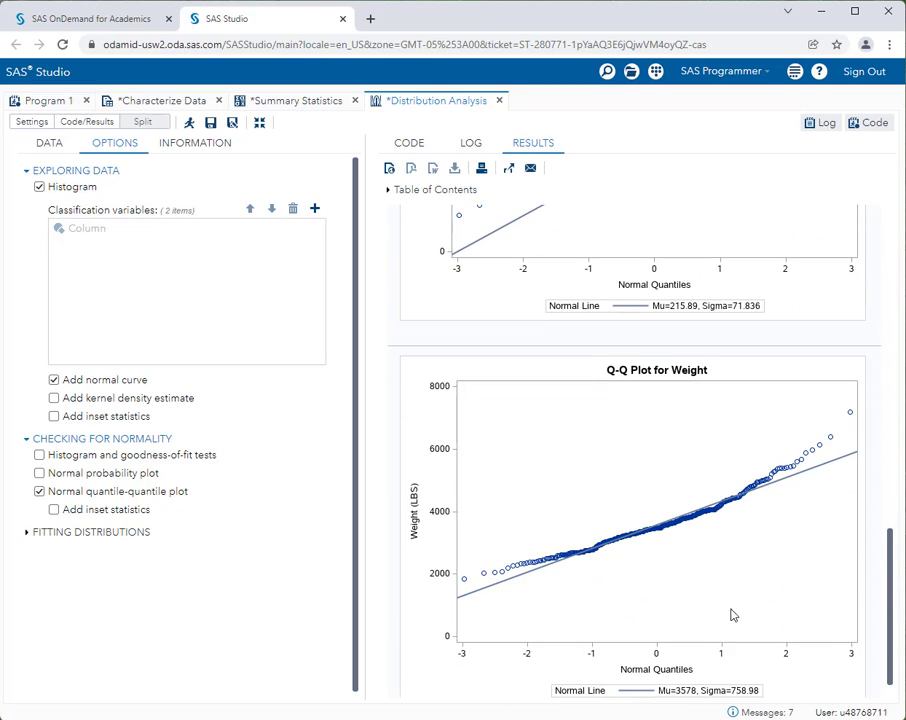
{"action": "scroll", "coordinate": [731, 612], "scroll_direction": "up", "scroll_amount": 14}
{"action": "scroll", "coordinate": [729, 612], "scroll_direction": "up", "scroll_amount": 2}
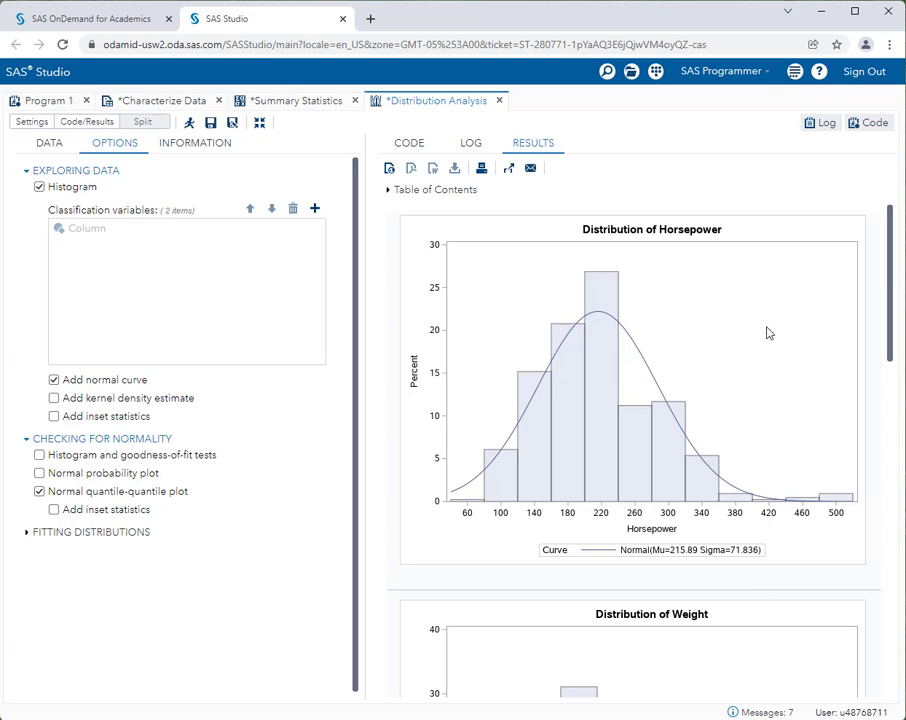
Restore the navigation pane, open the One-Way Frequencies task from the Statistics category and maximize its view
{"action": "left_click", "coordinate": [259, 124]}
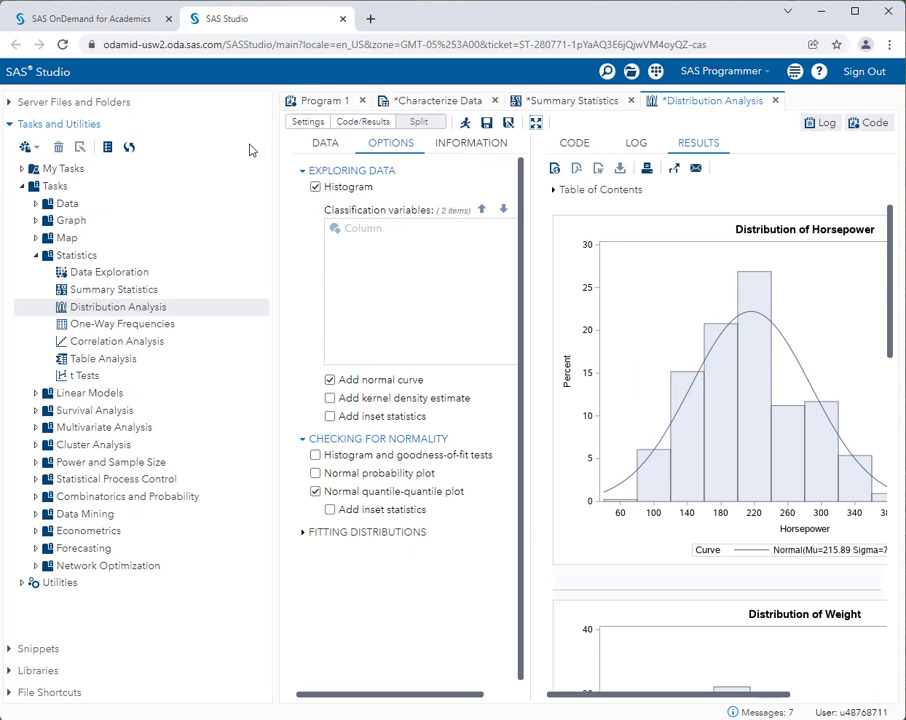
{"action": "double_click", "coordinate": [113, 328]}
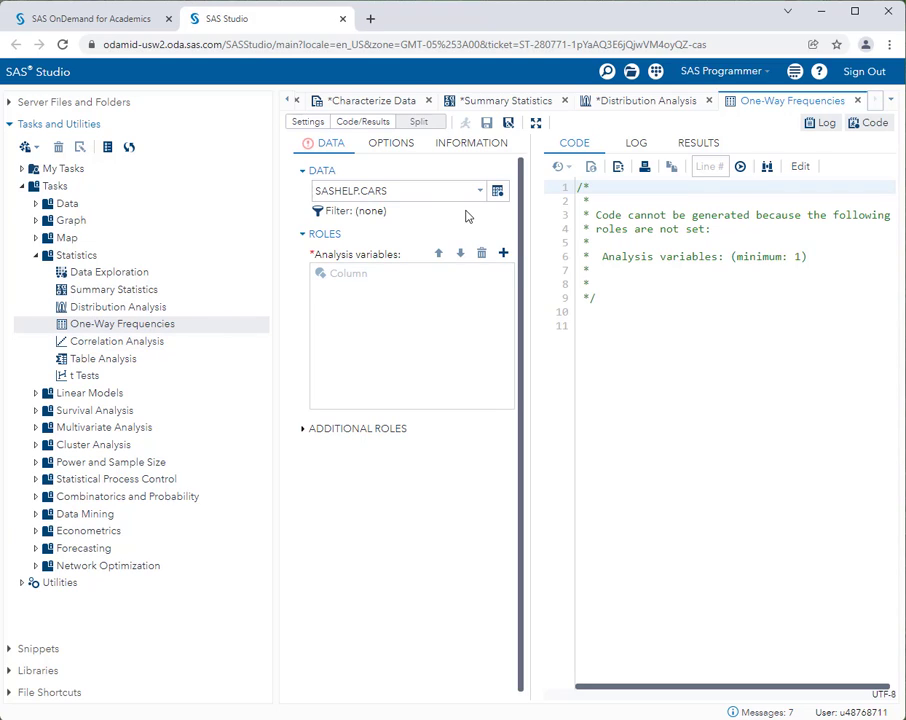
{"action": "left_click", "coordinate": [535, 123]}
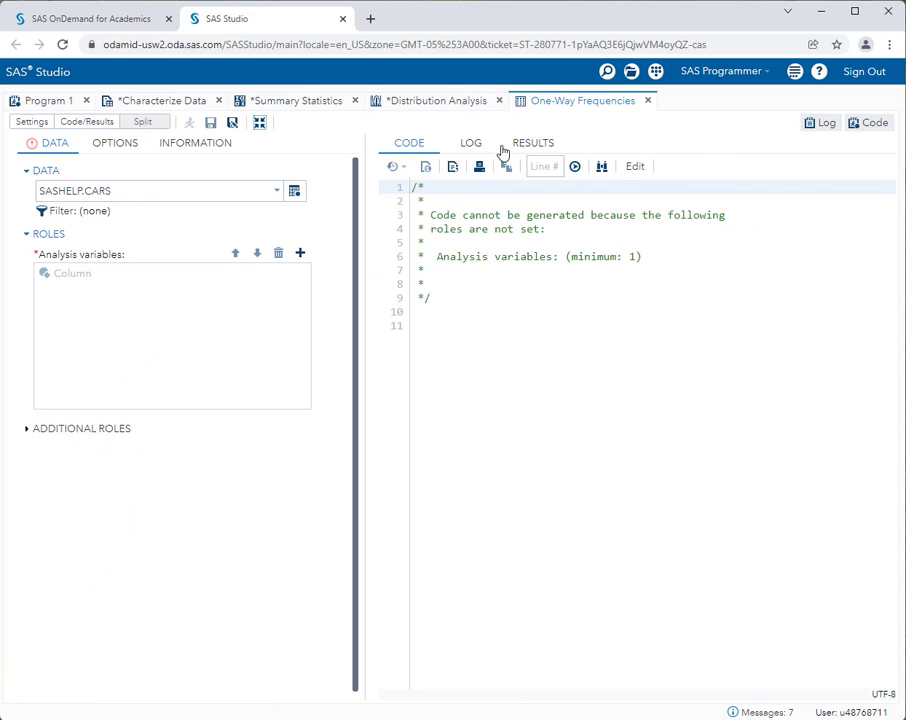
Assign Make and DriveTrain as the analysis variables of the One-Way Frequencies task and show its options
{"action": "left_click", "coordinate": [302, 253]}
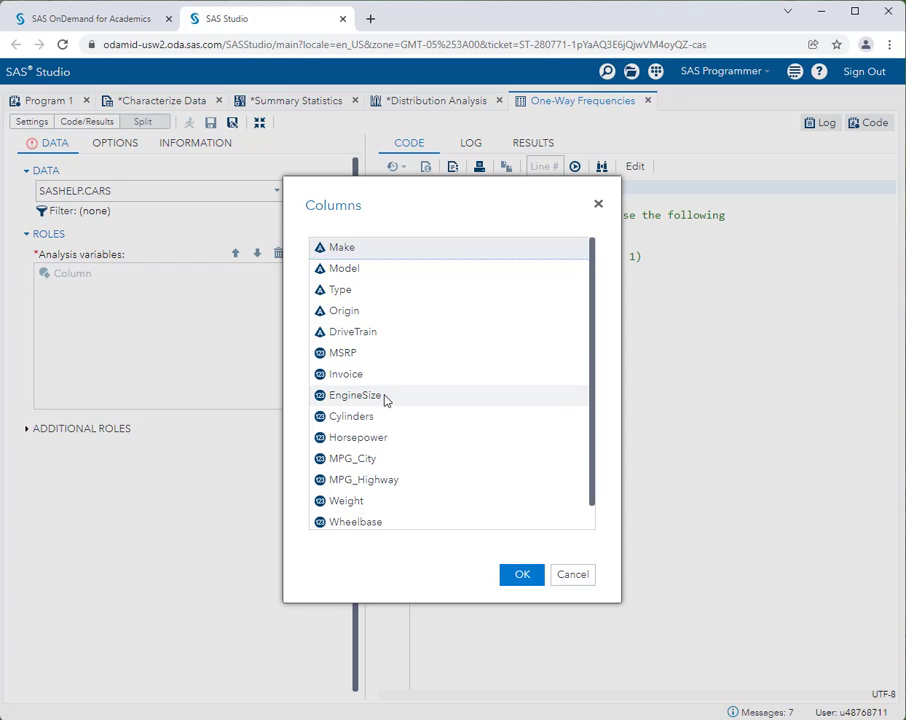
{"action": "scroll", "coordinate": [384, 398], "scroll_direction": "down", "scroll_amount": 1}
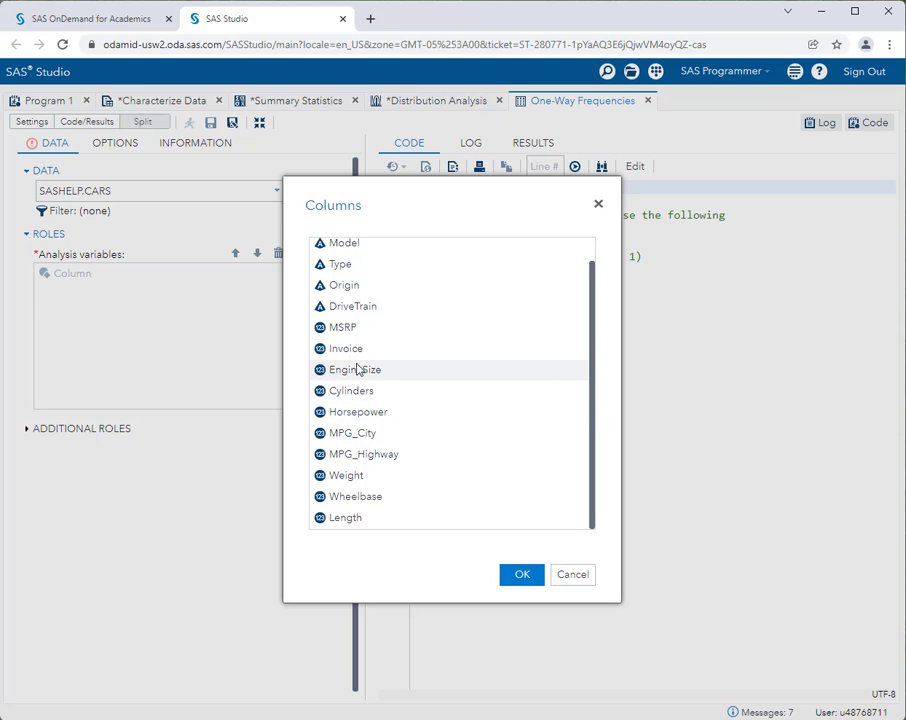
{"action": "scroll", "coordinate": [357, 265], "scroll_direction": "up", "scroll_amount": 1}
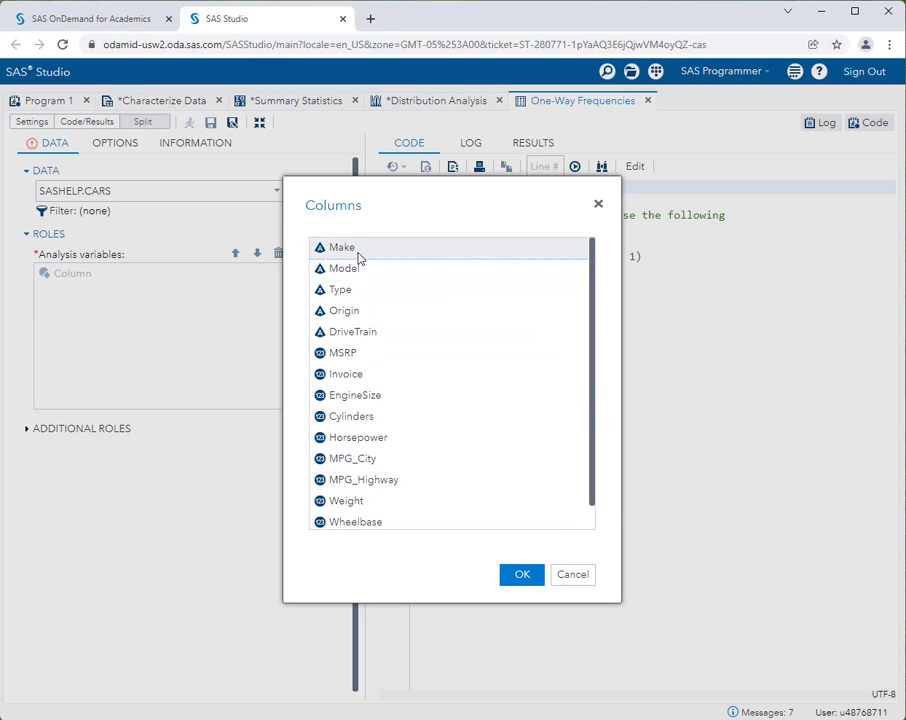
{"action": "scroll", "coordinate": [378, 370], "scroll_direction": "down", "scroll_amount": 1}
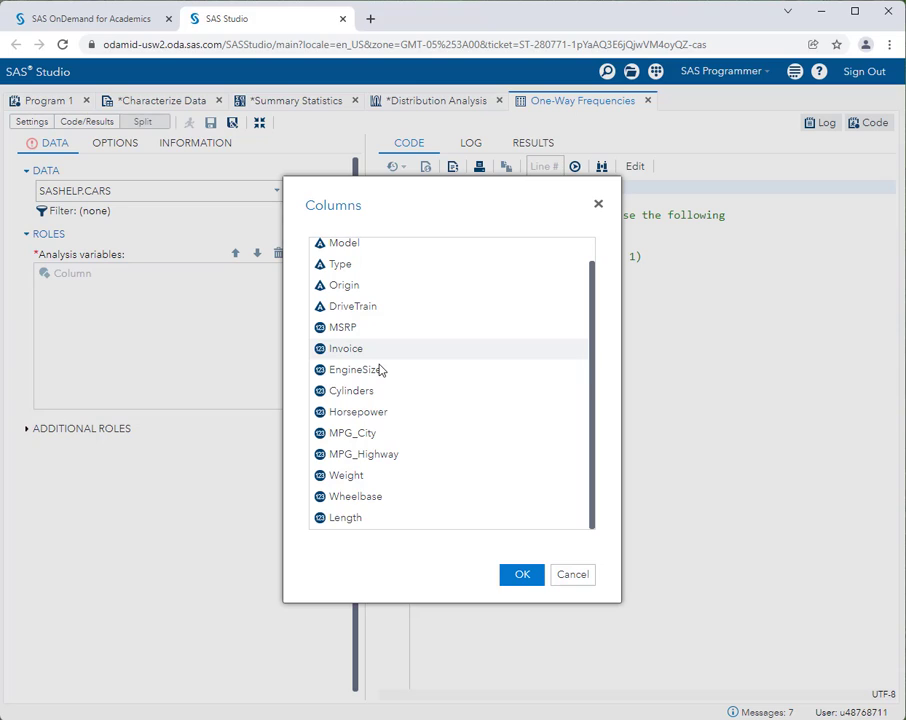
{"action": "scroll", "coordinate": [378, 370], "scroll_direction": "up", "scroll_amount": 1}
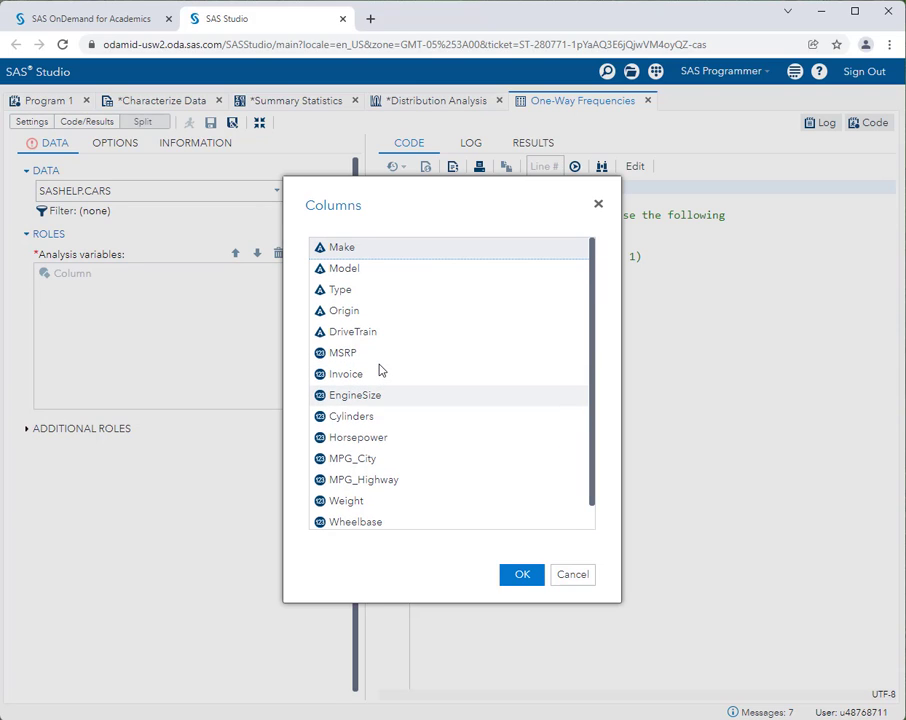
{"action": "left_click", "coordinate": [368, 340]}
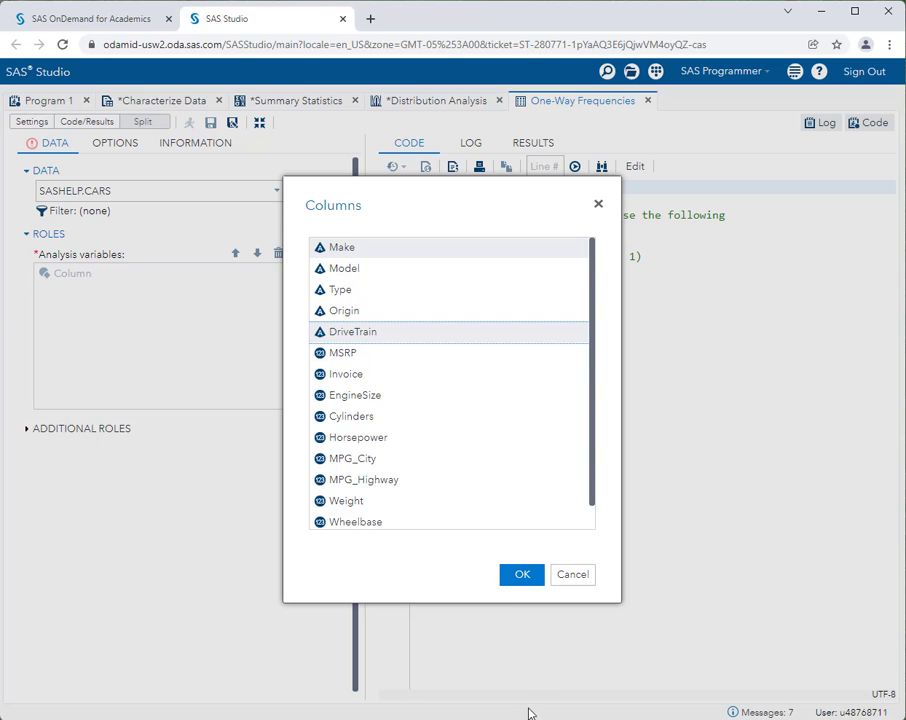
{"action": "left_click", "coordinate": [521, 575]}
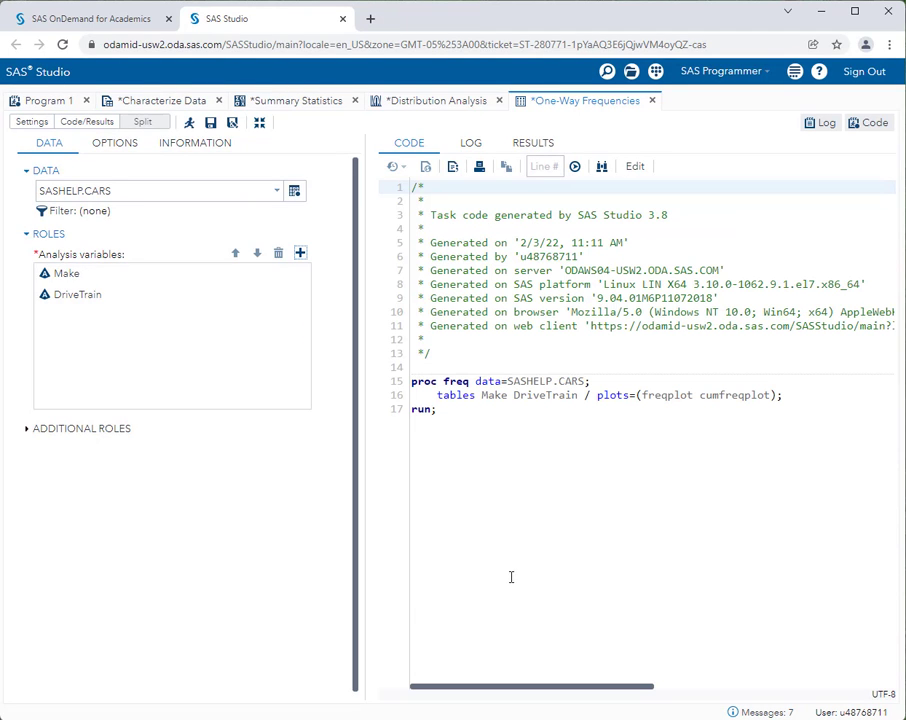
{"action": "left_click", "coordinate": [118, 146]}
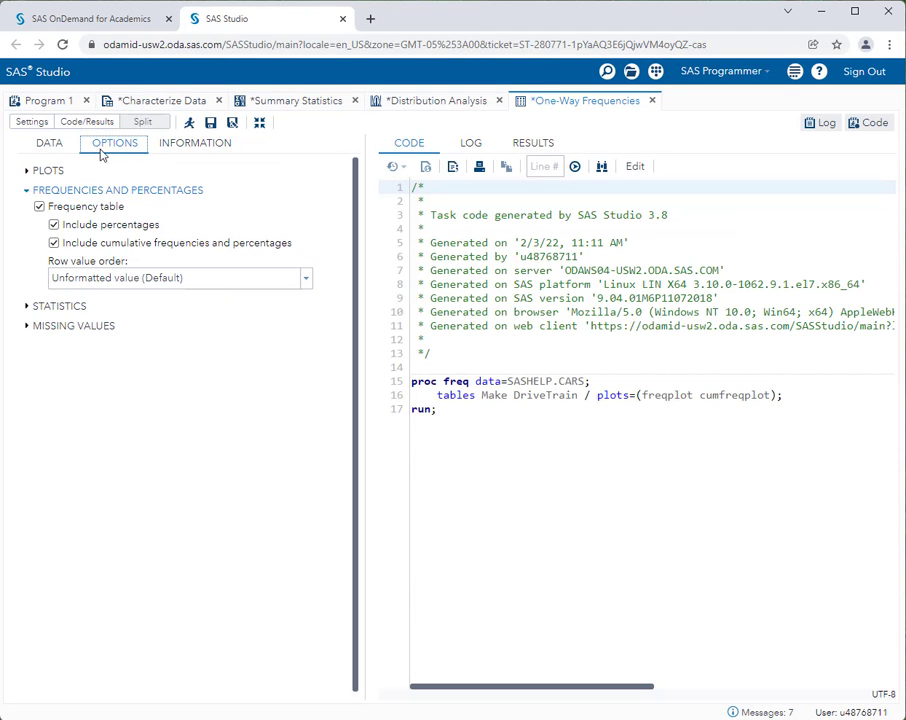
Show the available statistics options and run the One-Way Frequencies task with its default settings
{"action": "left_click", "coordinate": [28, 307]}
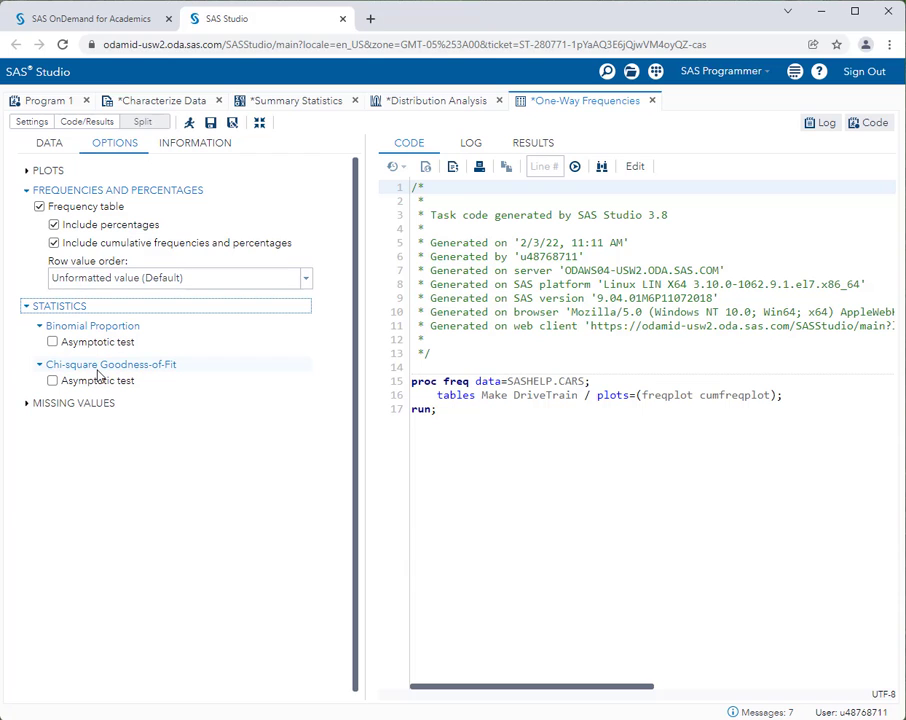
{"action": "left_click", "coordinate": [186, 121]}
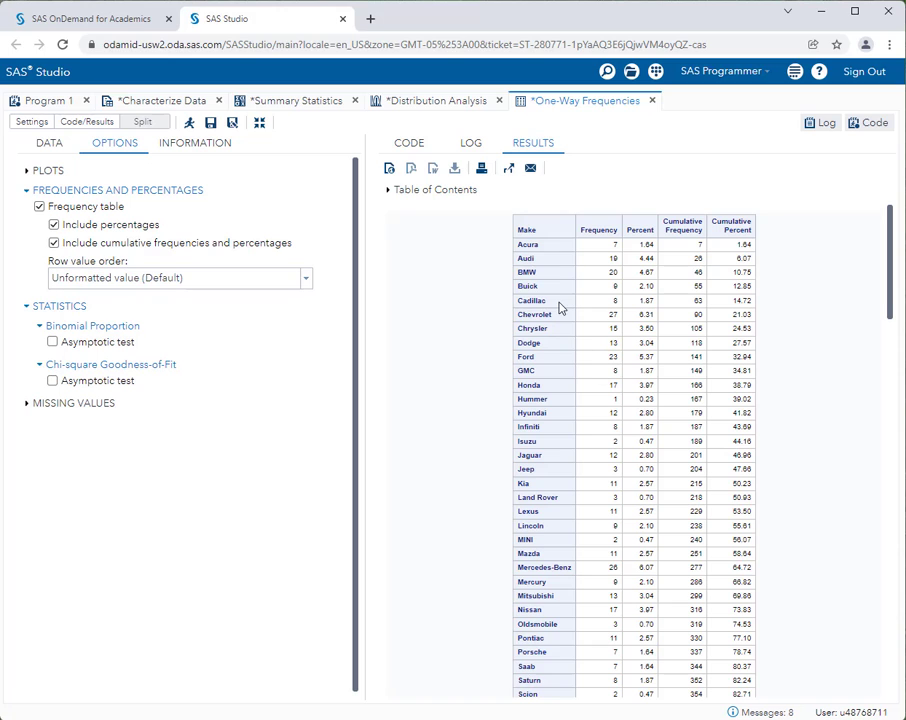
Compare the Make frequency table with the Characterize Data results, and examine the distribution and cumulative distribution plots of Make
{"action": "left_click", "coordinate": [177, 105]}
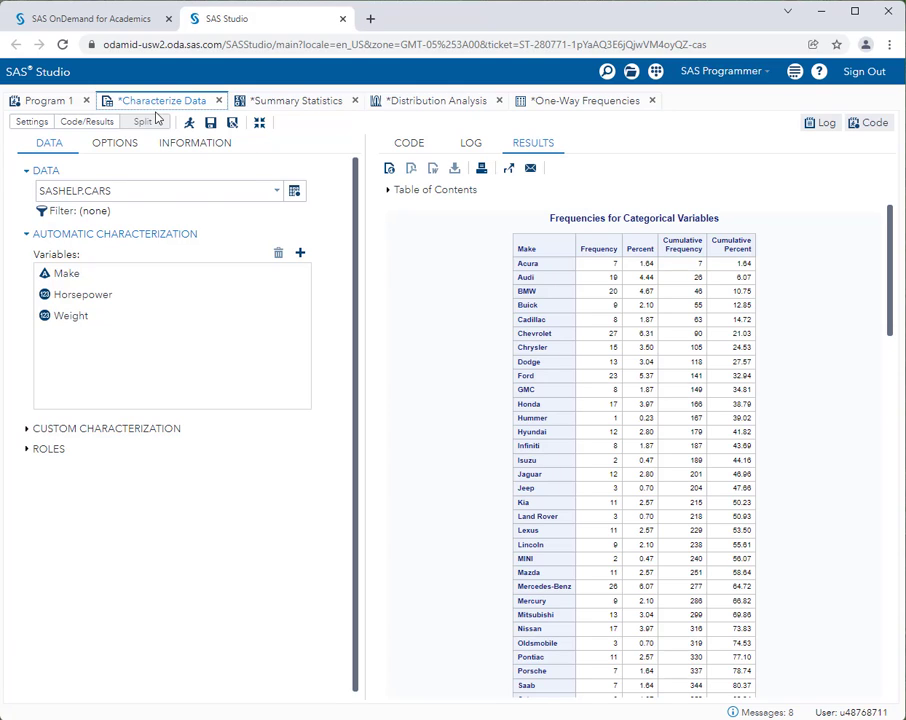
{"action": "left_click", "coordinate": [572, 101]}
{"action": "scroll", "coordinate": [592, 317], "scroll_direction": "down", "scroll_amount": 5}
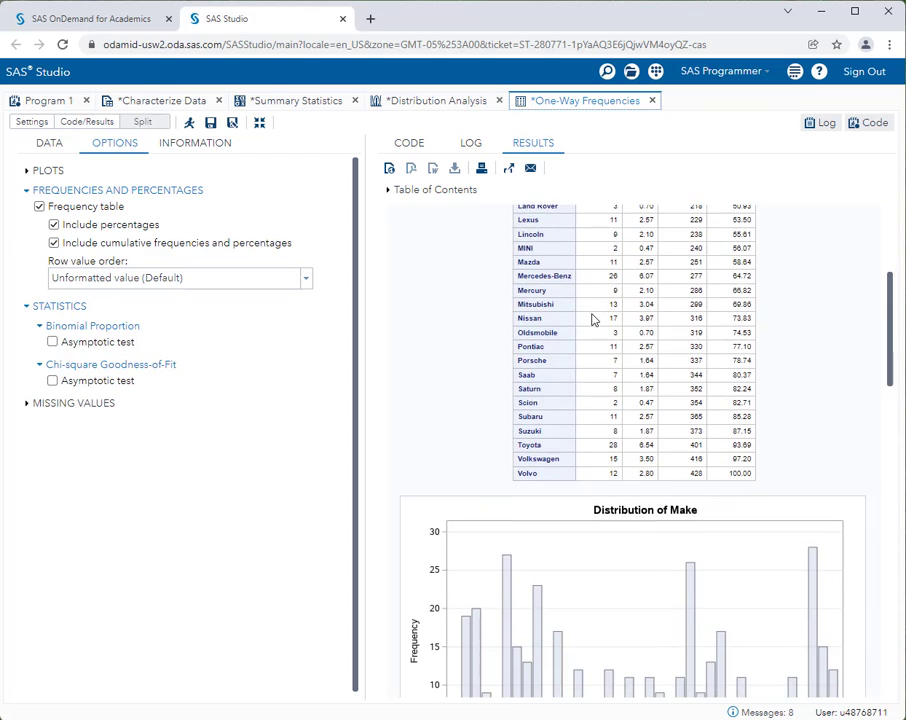
{"action": "scroll", "coordinate": [651, 289], "scroll_direction": "down", "scroll_amount": 3}
{"action": "scroll", "coordinate": [698, 317], "scroll_direction": "down", "scroll_amount": 3}
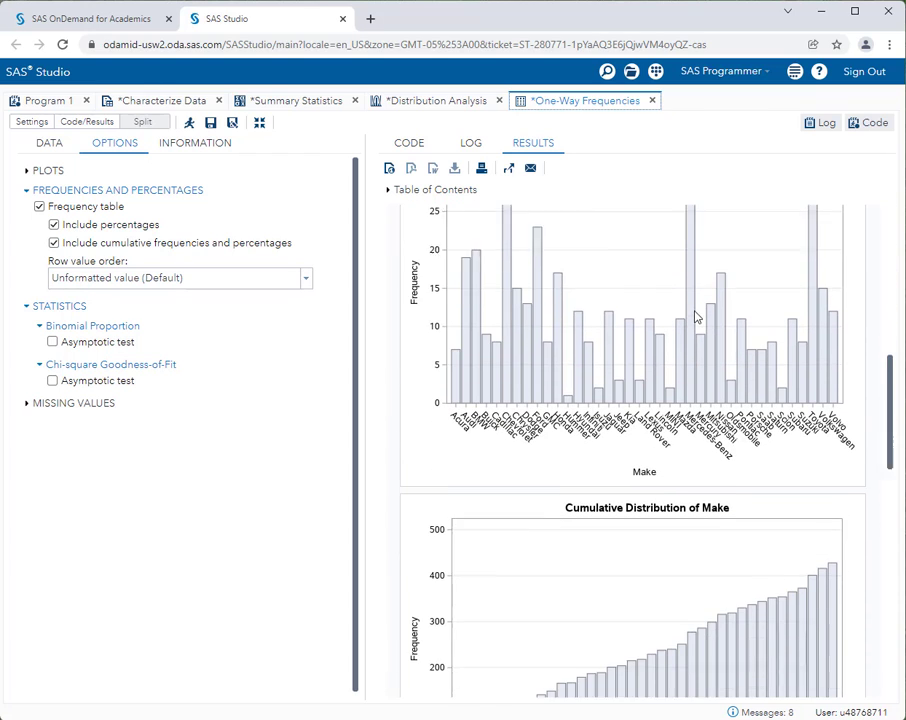
{"action": "scroll", "coordinate": [838, 479], "scroll_direction": "down", "scroll_amount": 3}
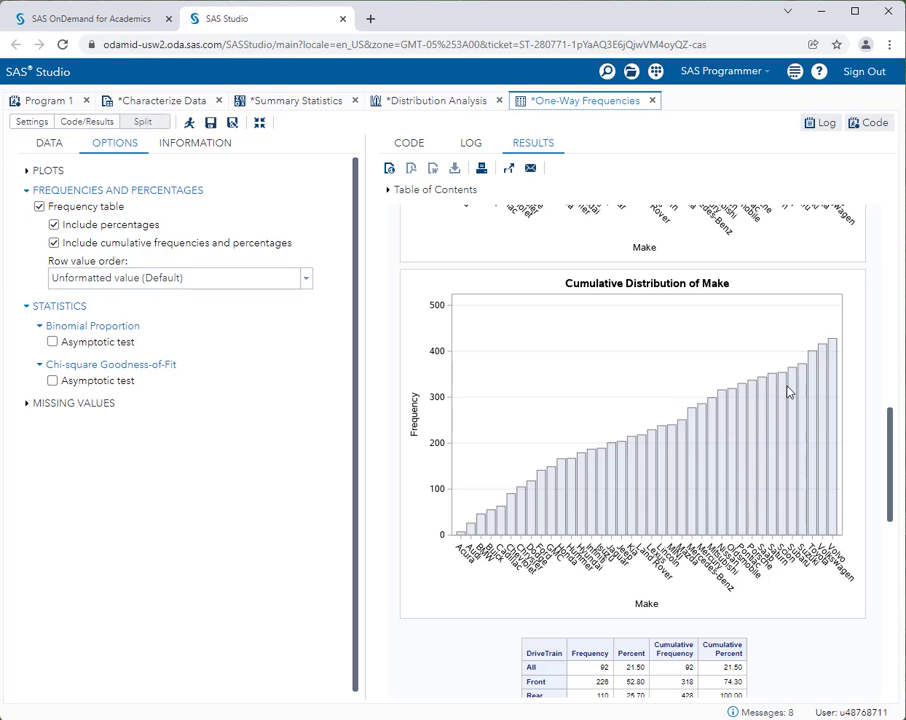
Examine the DriveTrain frequency table and its distribution plots, and compare the One-Way Frequencies output with the Characterize Data output again
{"action": "scroll", "coordinate": [791, 394], "scroll_direction": "down", "scroll_amount": 3}
{"action": "scroll", "coordinate": [640, 450], "scroll_direction": "down", "scroll_amount": 2}
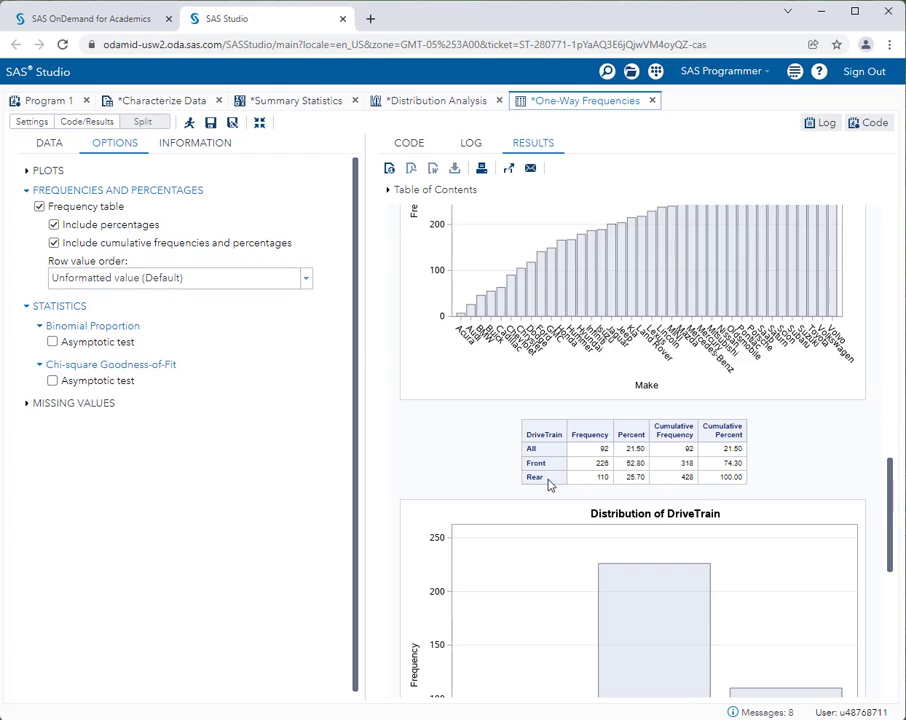
{"action": "scroll", "coordinate": [632, 485], "scroll_direction": "down", "scroll_amount": 5}
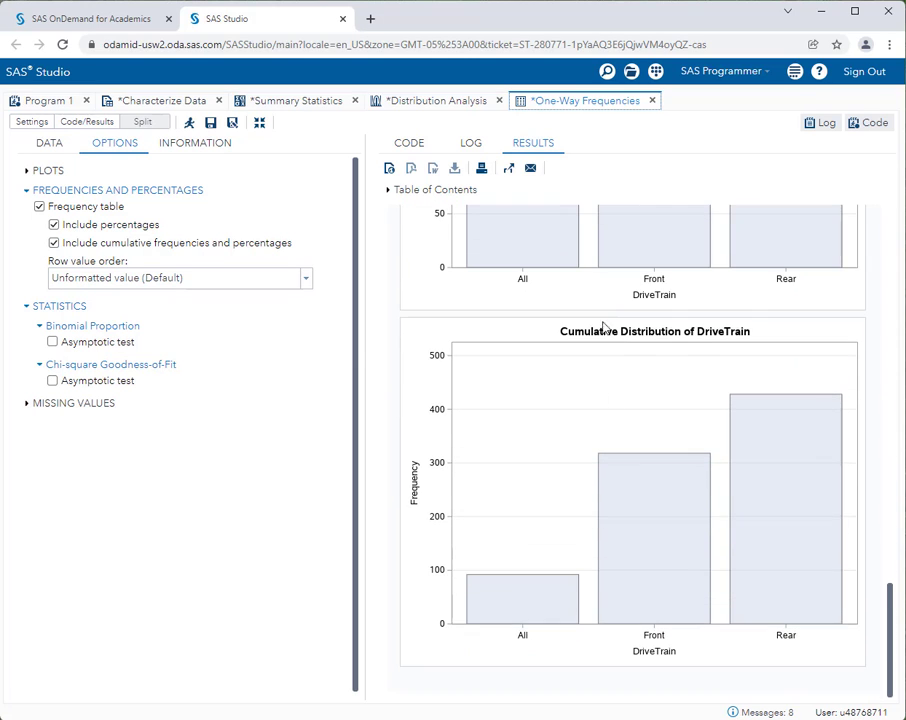
{"action": "scroll", "coordinate": [586, 523], "scroll_direction": "up", "scroll_amount": 4}
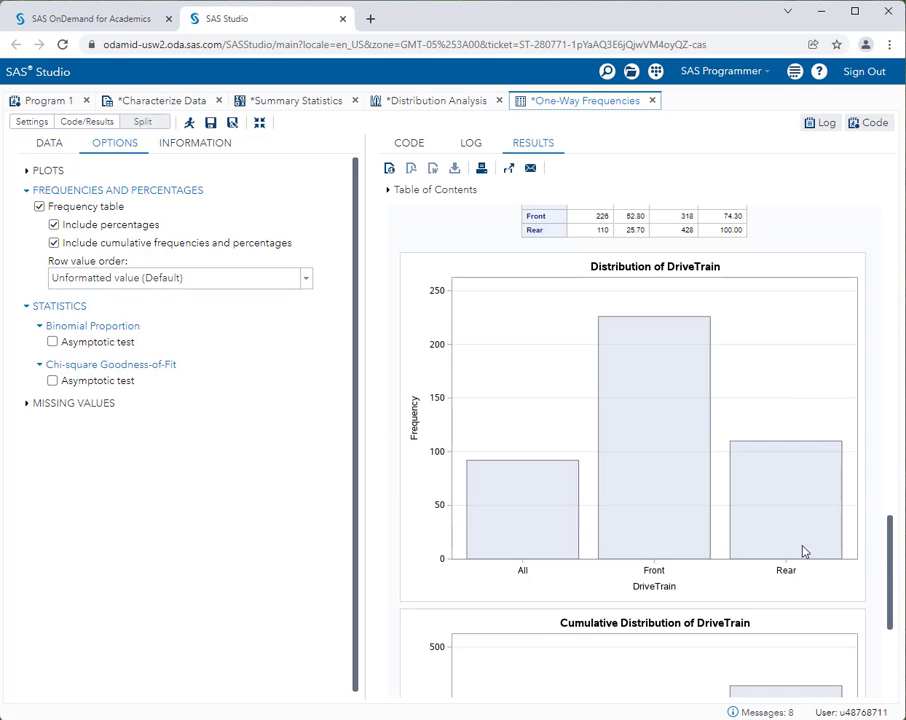
{"action": "scroll", "coordinate": [771, 484], "scroll_direction": "down", "scroll_amount": 2}
{"action": "scroll", "coordinate": [771, 484], "scroll_direction": "down", "scroll_amount": 3}
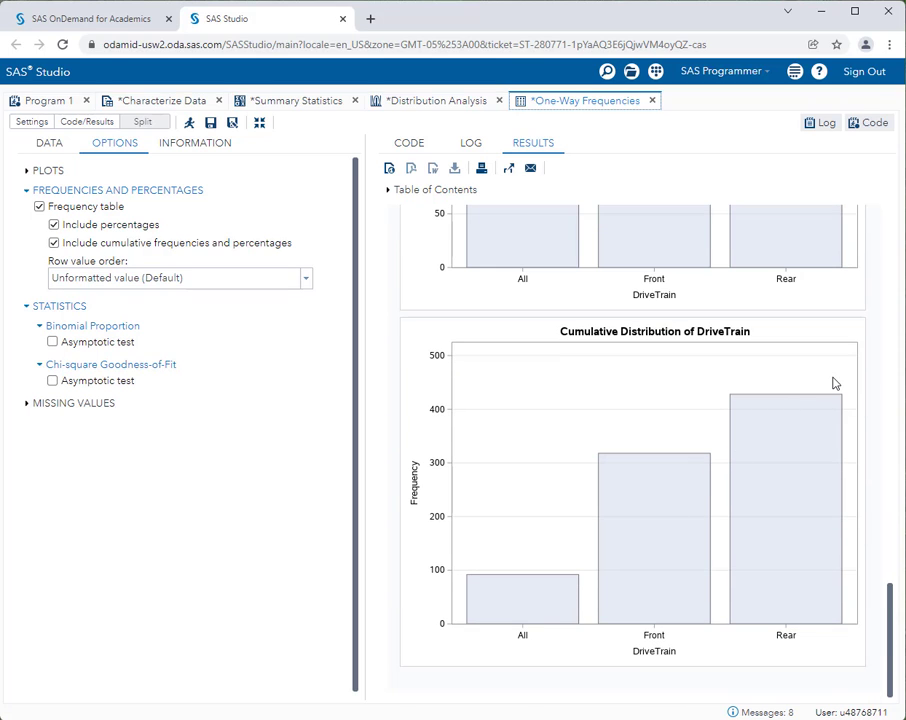
{"action": "scroll", "coordinate": [680, 488], "scroll_direction": "up", "scroll_amount": 10}
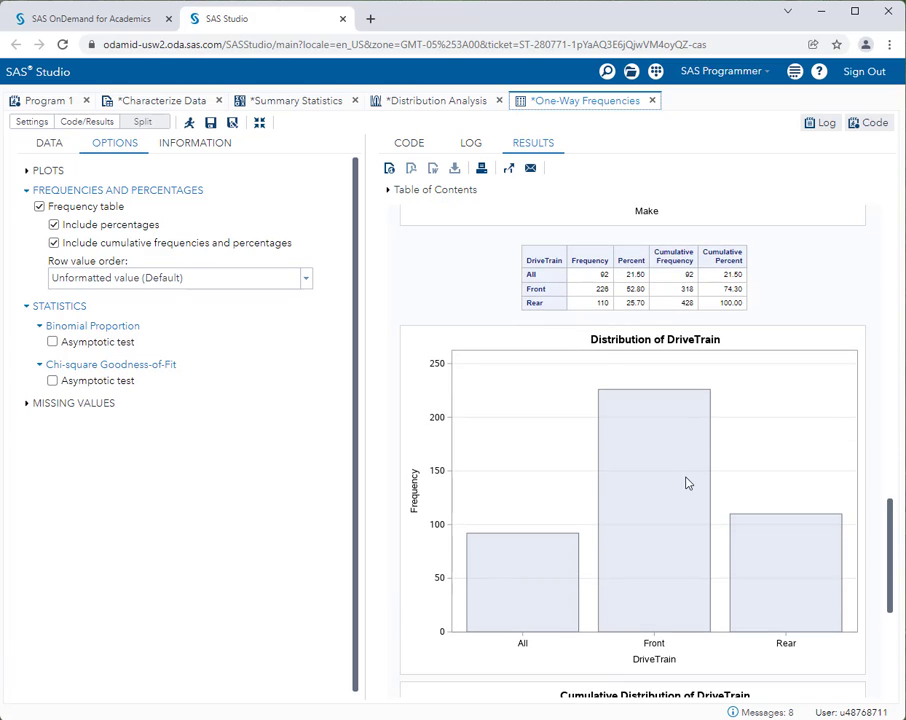
{"action": "scroll", "coordinate": [687, 483], "scroll_direction": "up", "scroll_amount": 10}
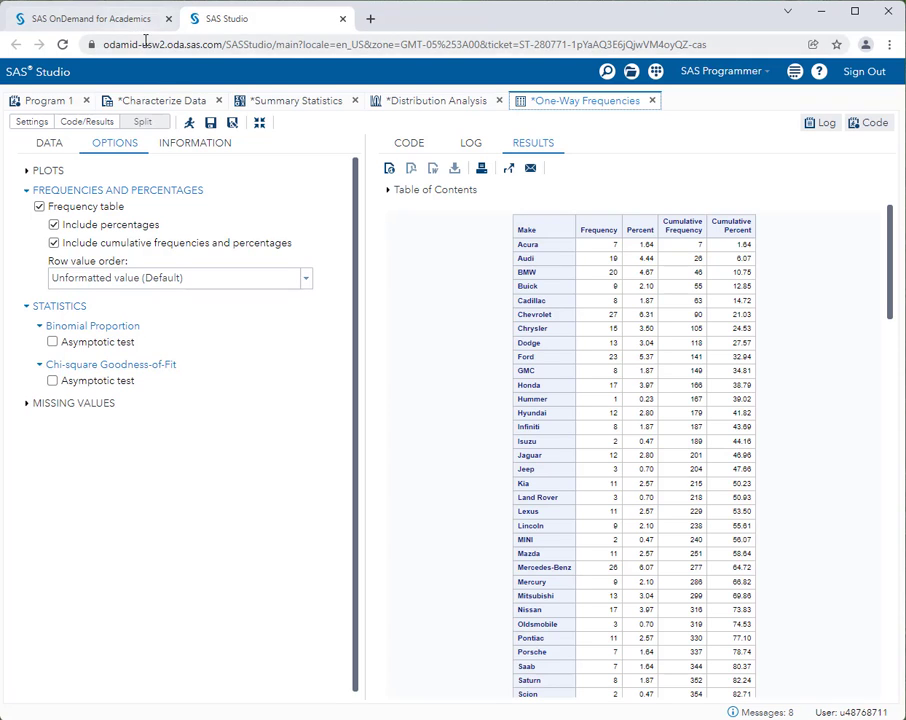
{"action": "left_click", "coordinate": [153, 103]}
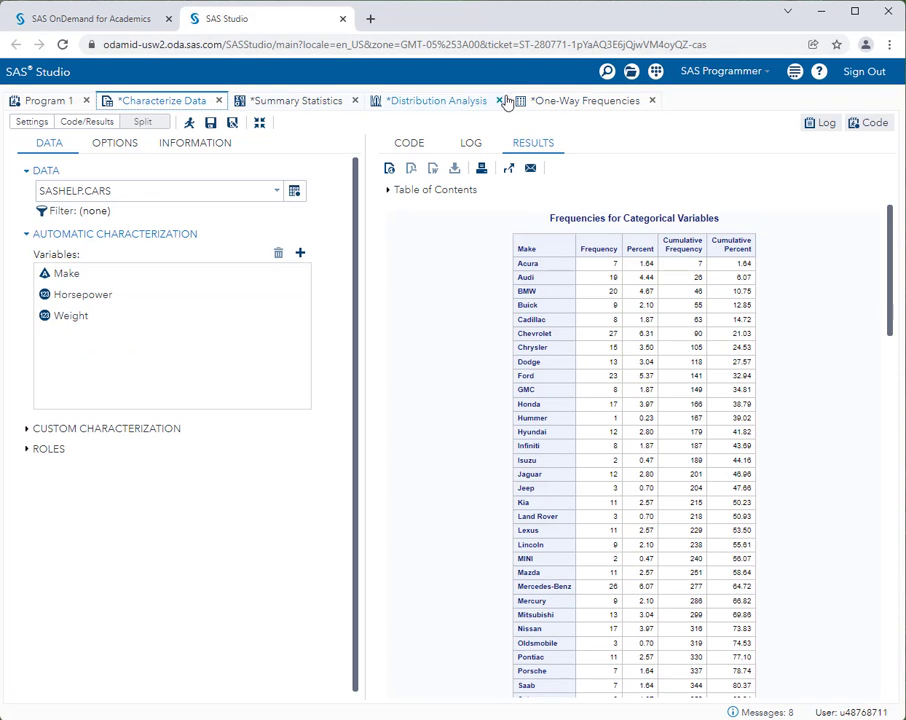
{"action": "left_click", "coordinate": [580, 102]}
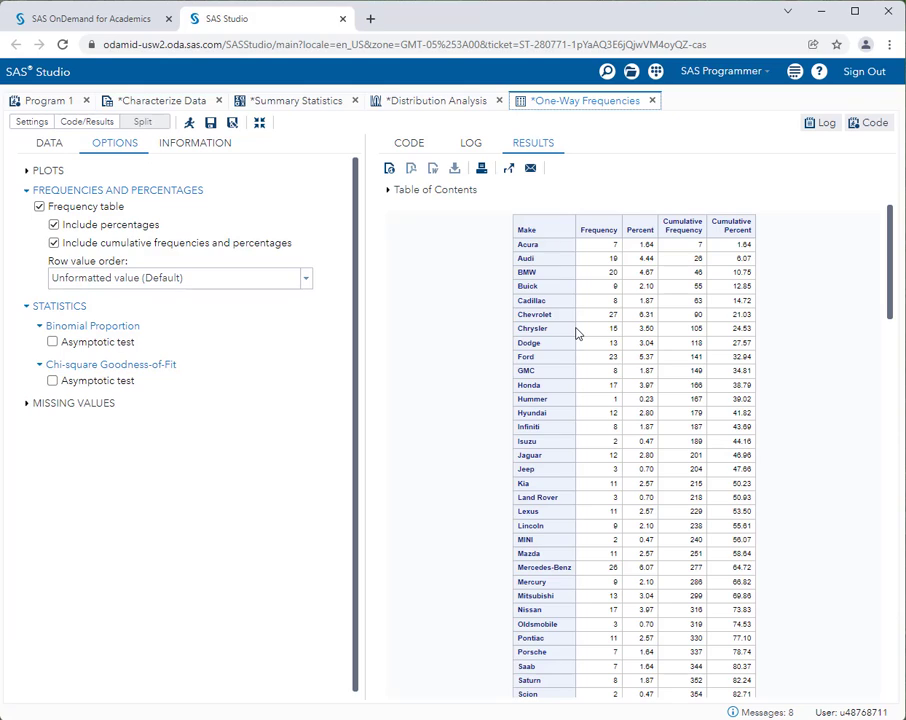